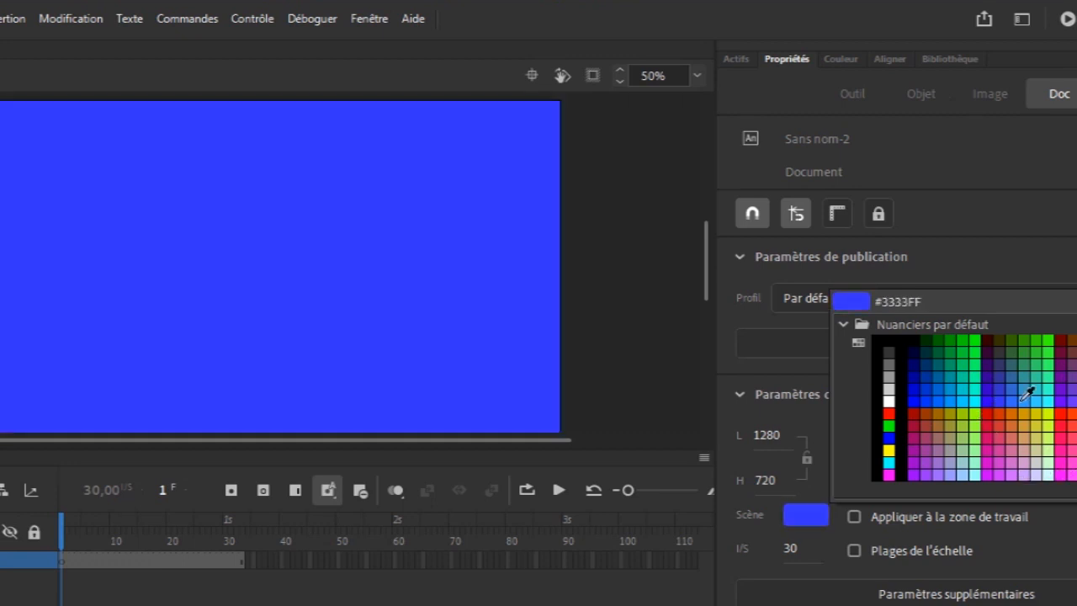
# - Set the document's stage background colour to white
pyautogui.click(889, 401)
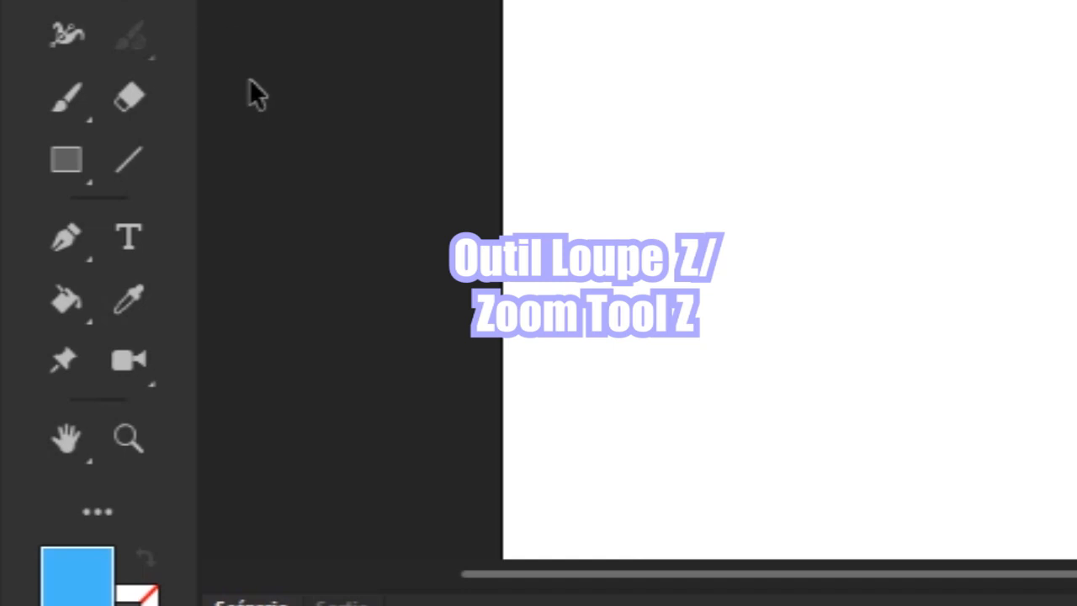
# - Examine the stage at different magnifications with the Zoom tool, zooming out to 6% and back in to 50%
pyautogui.click(124, 440)
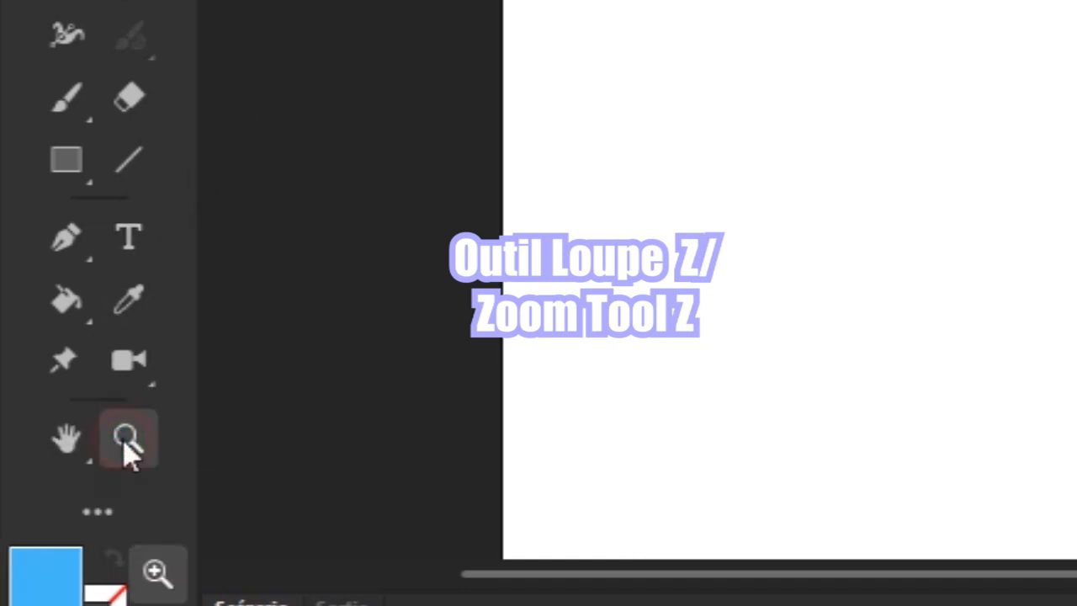
pyautogui.click(1073, 221)
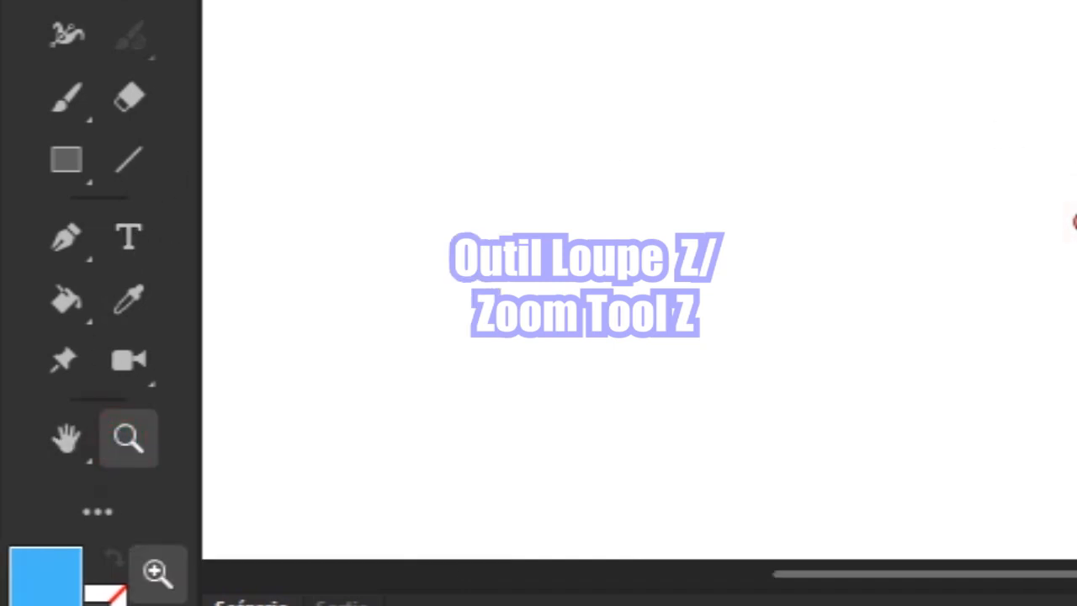
pyautogui.click(1074, 221)
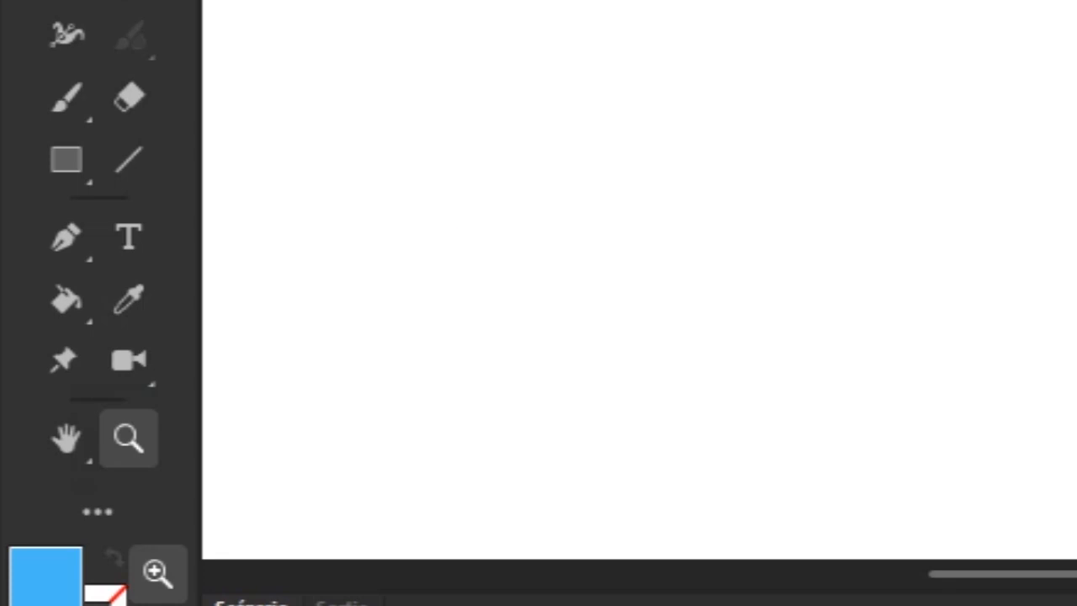
pyautogui.keyDown('alt'); pyautogui.click(632, 247); pyautogui.keyUp('alt')
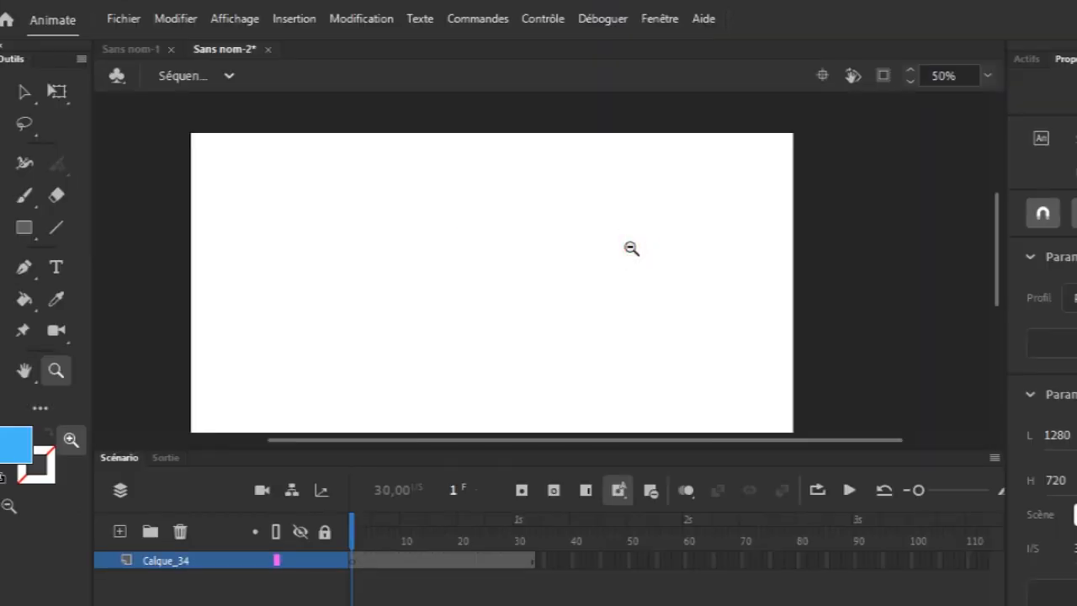
pyautogui.keyDown('alt'); pyautogui.click(632, 247); pyautogui.keyUp('alt')
pyautogui.keyDown('alt'); pyautogui.click(632, 247); pyautogui.keyUp('alt')
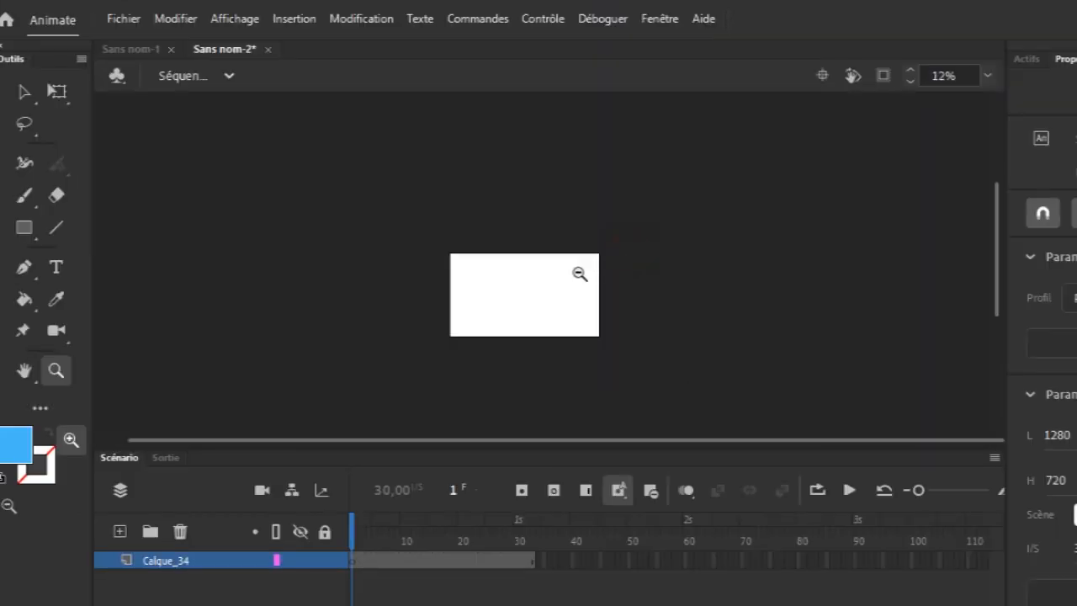
pyautogui.keyDown('alt'); pyautogui.click(579, 274); pyautogui.keyUp('alt')
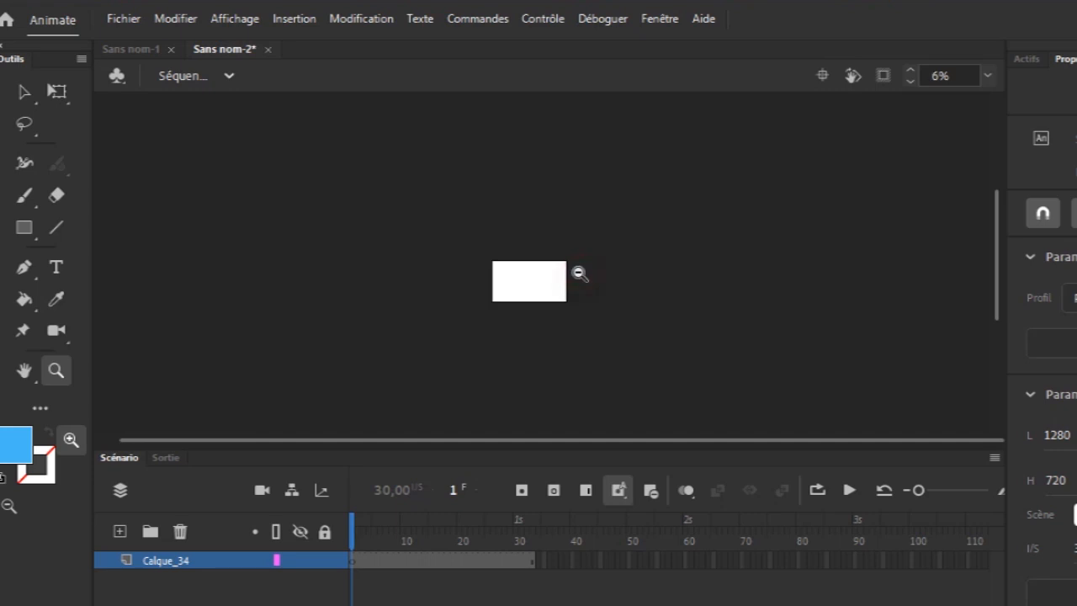
pyautogui.click(538, 291)
pyautogui.click(552, 266)
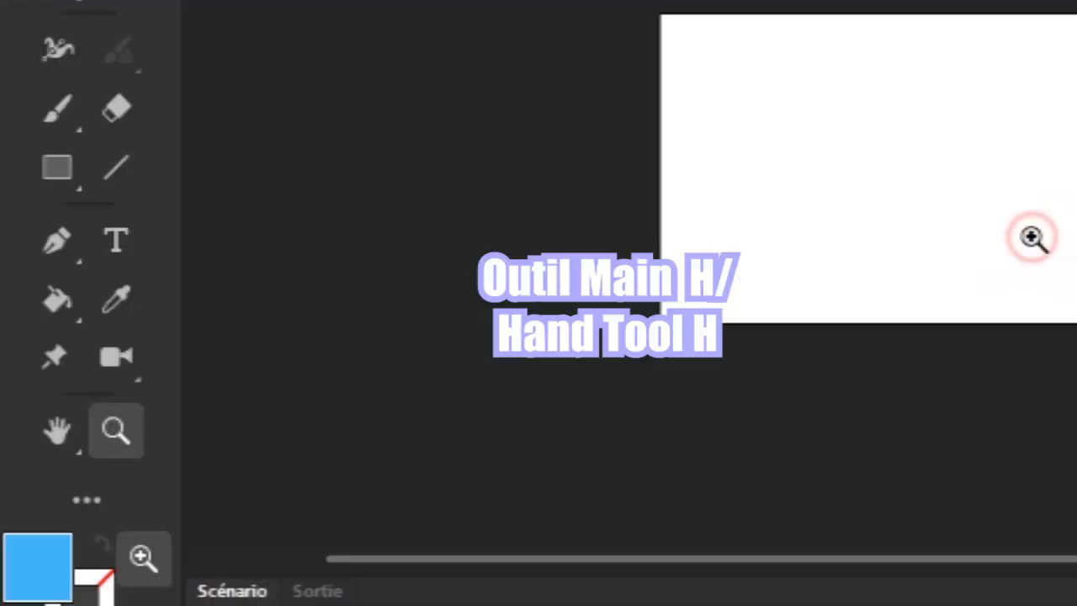
pyautogui.click(1033, 239)
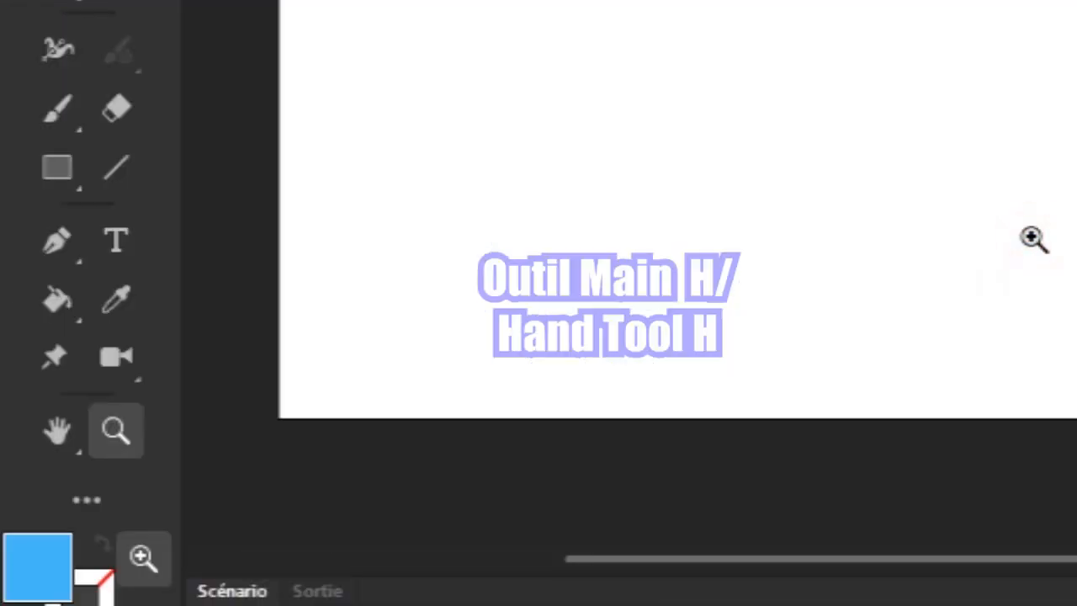
# - Pan across the stage in several directions with the Hand tool and bring it back to the centre of the view
pyautogui.click(43, 439)
pyautogui.moveTo(459, 188); pyautogui.dragTo(855, 180)
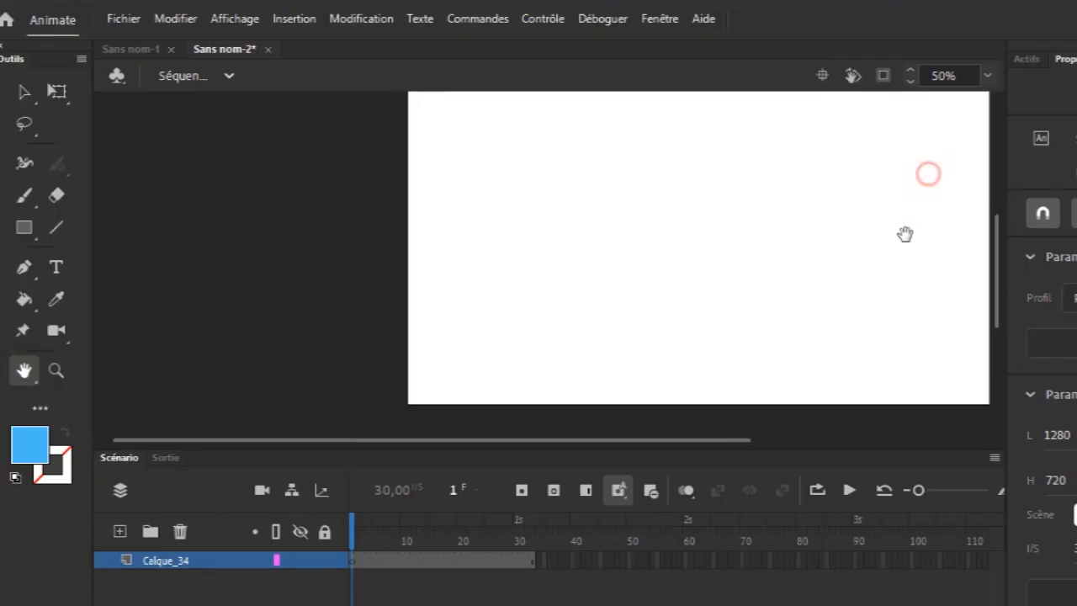
pyautogui.moveTo(833, 227); pyautogui.dragTo(499, 160)
pyautogui.moveTo(413, 163); pyautogui.dragTo(271, 281)
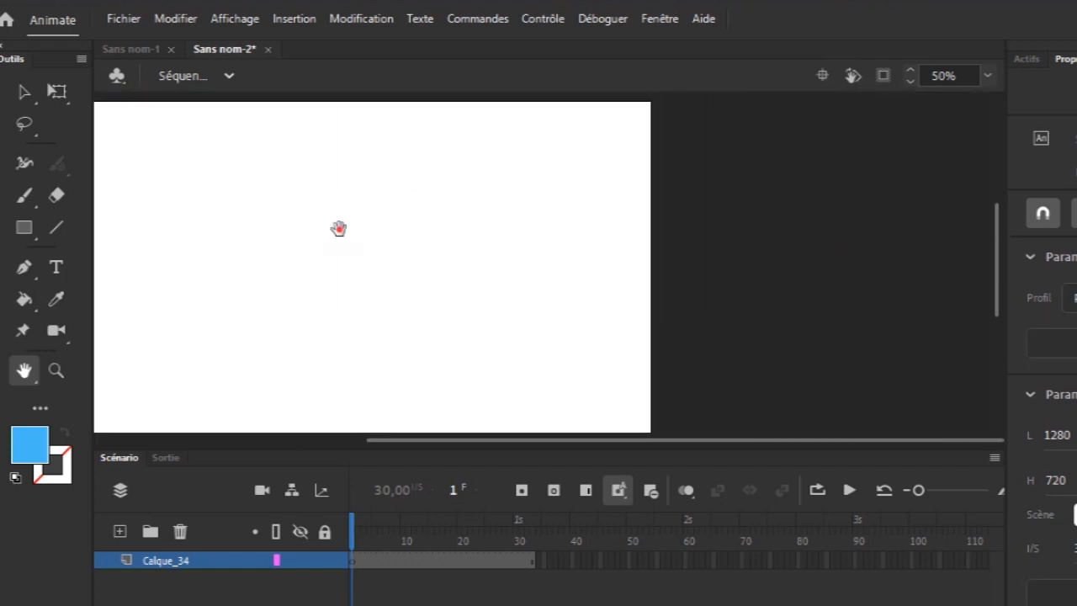
pyautogui.moveTo(339, 228); pyautogui.dragTo(516, 220)
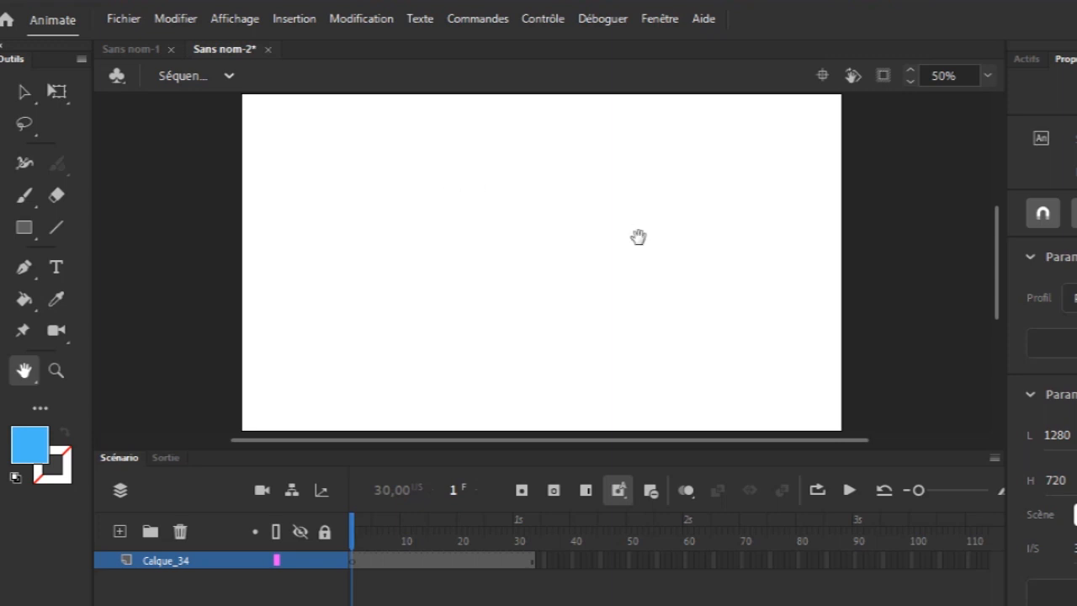
pyautogui.moveTo(613, 238)
pyautogui.mouseDown()
pyautogui.moveTo(680, 236)
pyautogui.moveTo(612, 240)
pyautogui.mouseUp()
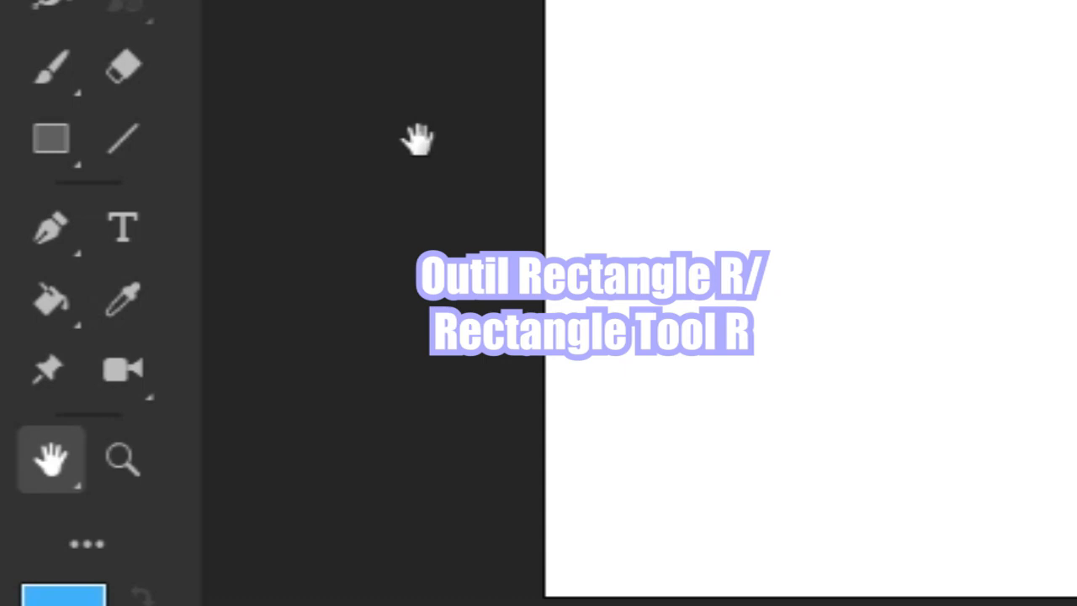
# - Draw a rectangle about 681 by 313 px near the middle of the stage, with a green #00FF66 fill and a red #FF0000 stroke
pyautogui.click(59, 145)
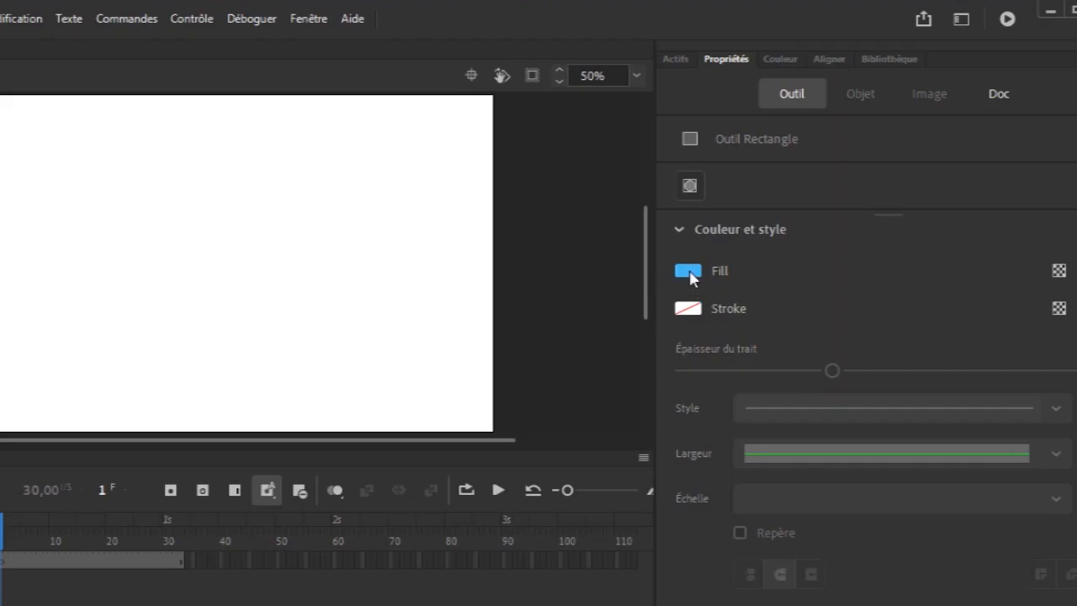
pyautogui.click(688, 272)
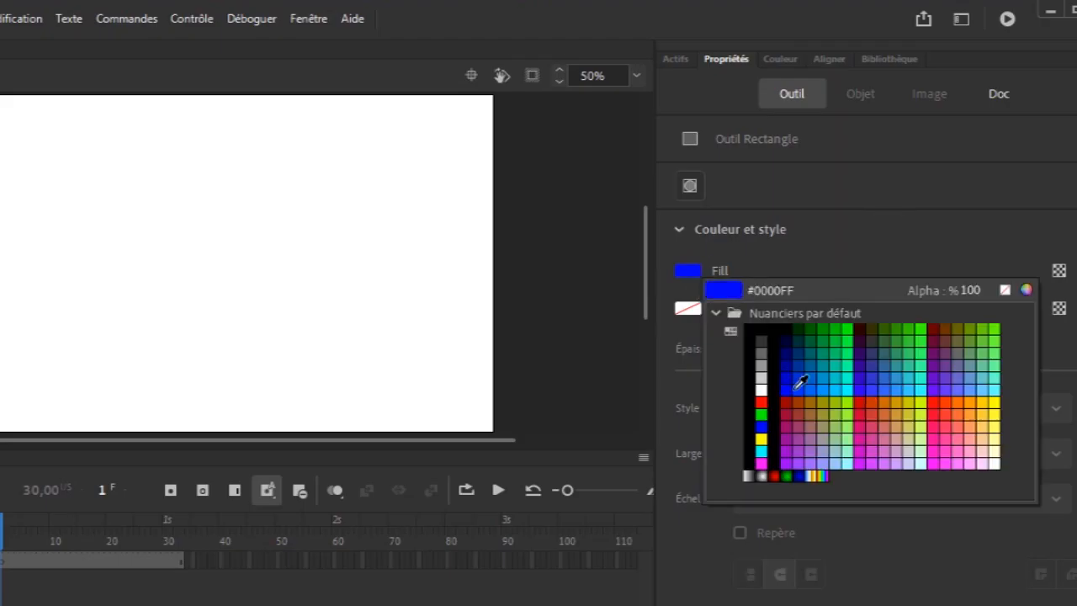
pyautogui.click(847, 352)
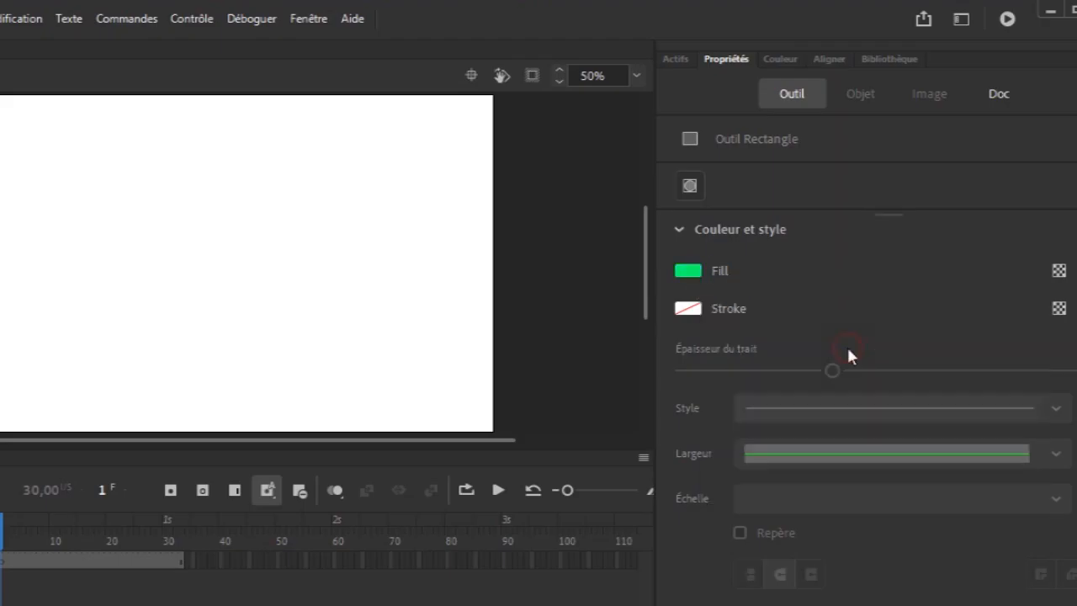
pyautogui.click(691, 307)
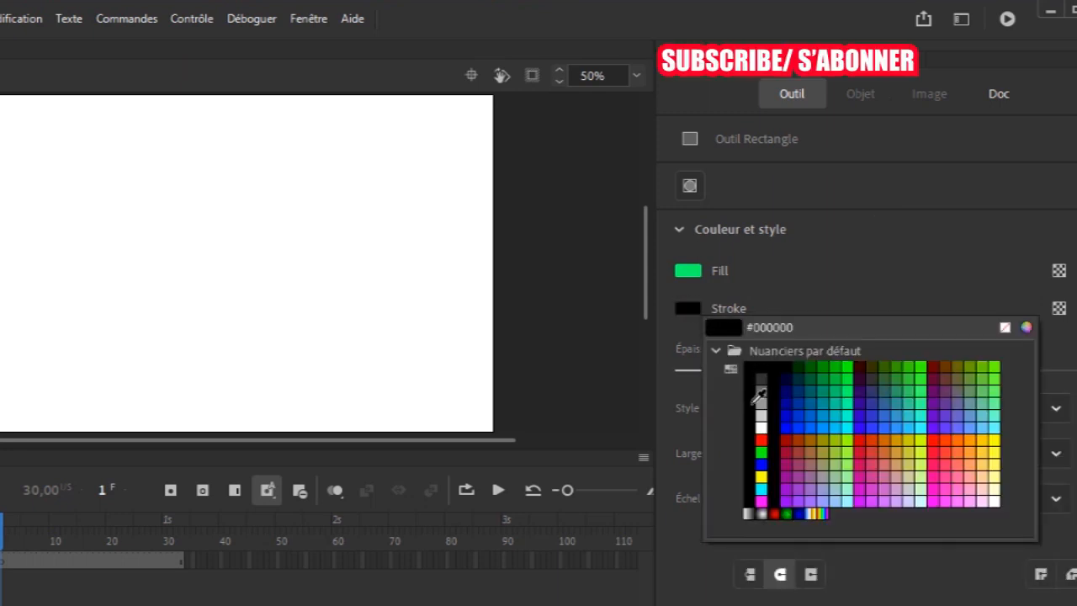
pyautogui.click(763, 437)
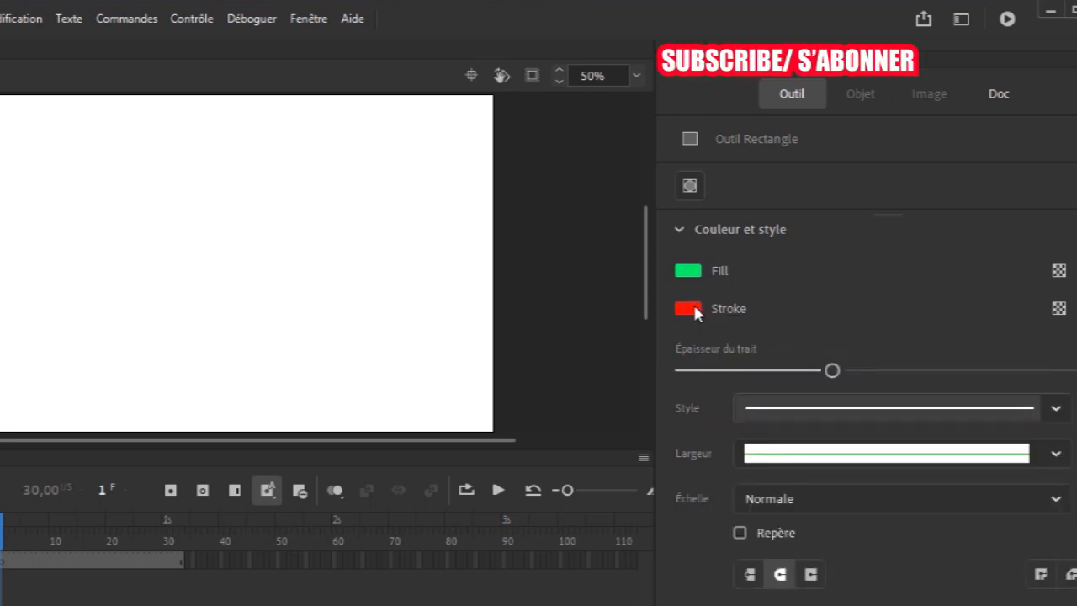
pyautogui.moveTo(25, 164)
pyautogui.mouseDown()
pyautogui.moveTo(209, 344)
pyautogui.moveTo(250, 332)
pyautogui.moveTo(329, 334)
pyautogui.moveTo(345, 315)
pyautogui.mouseUp()
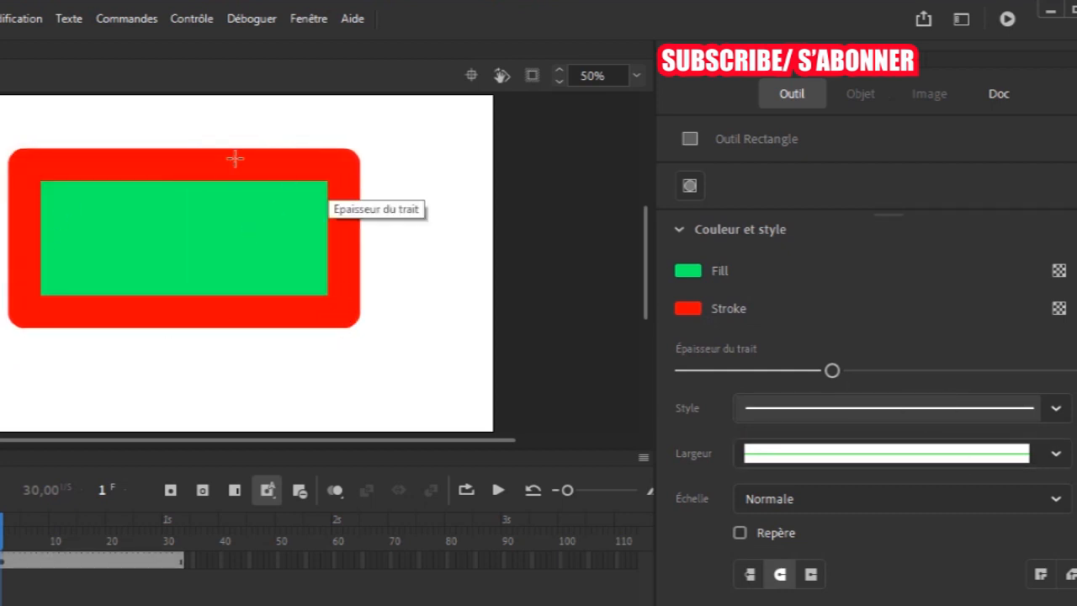
# - Select the whole rectangle, set its stroke thickness to 52 and change its fill to blue
pyautogui.press('v')
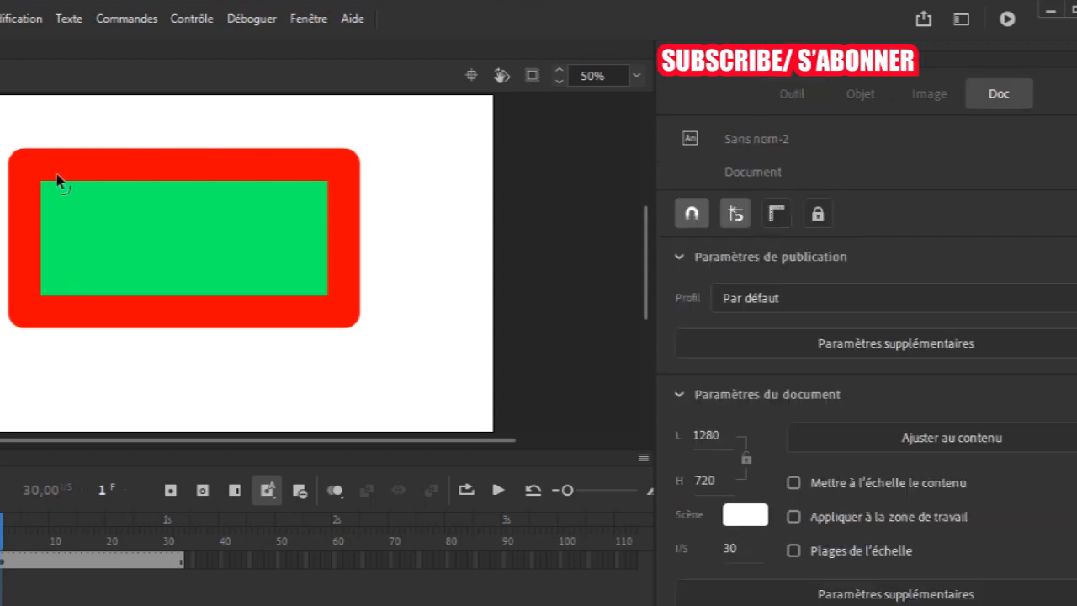
pyautogui.moveTo(386, 242); pyautogui.dragTo(385, 367)
pyautogui.moveTo(835, 515)
pyautogui.mouseDown()
pyautogui.moveTo(1070, 515)
pyautogui.moveTo(799, 524)
pyautogui.mouseUp()
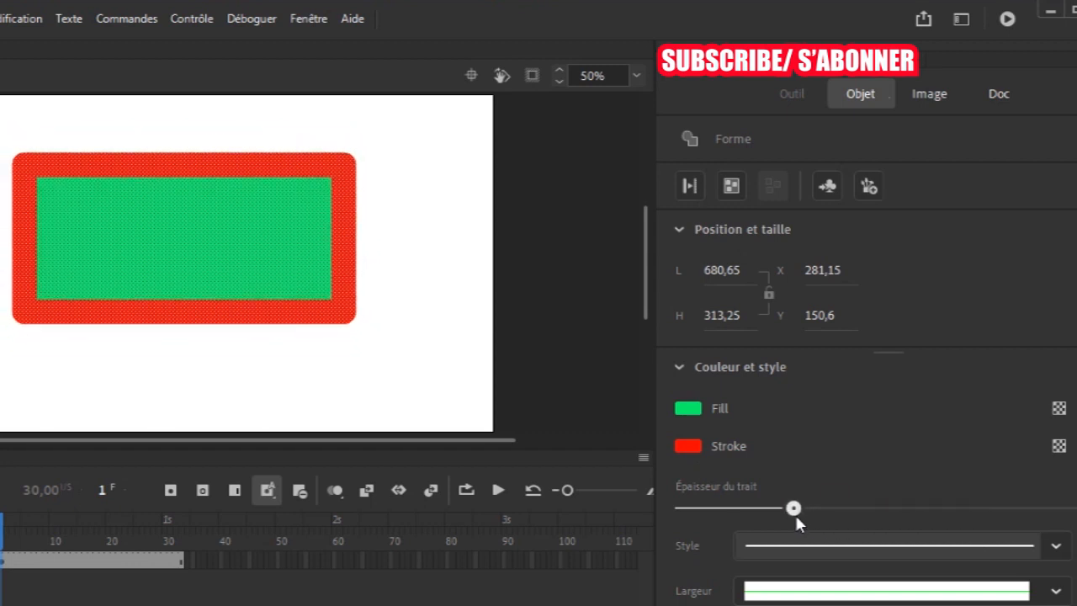
pyautogui.click(693, 411)
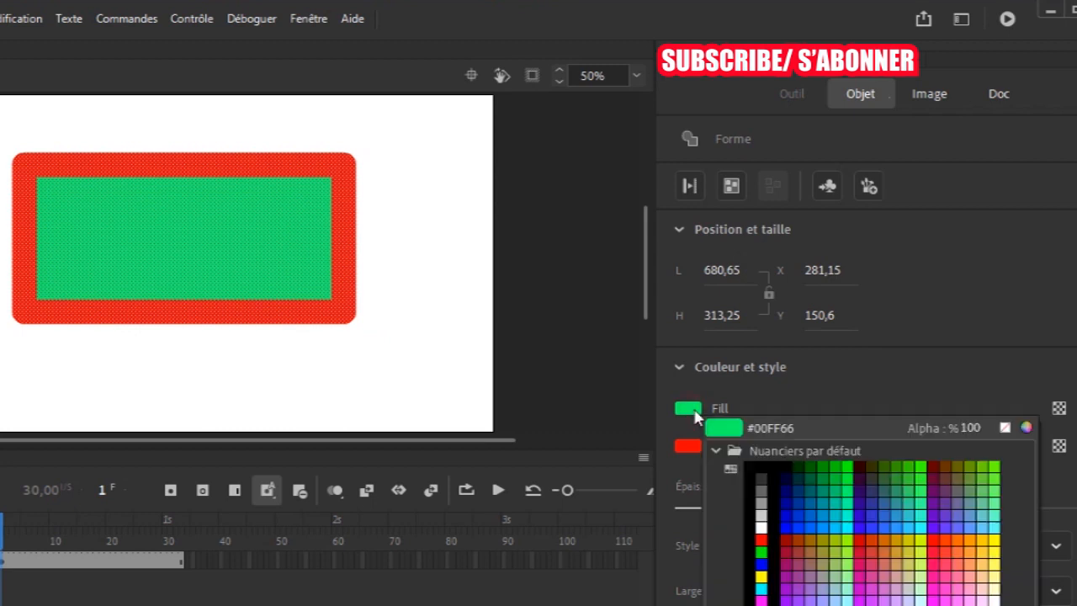
pyautogui.click(771, 555)
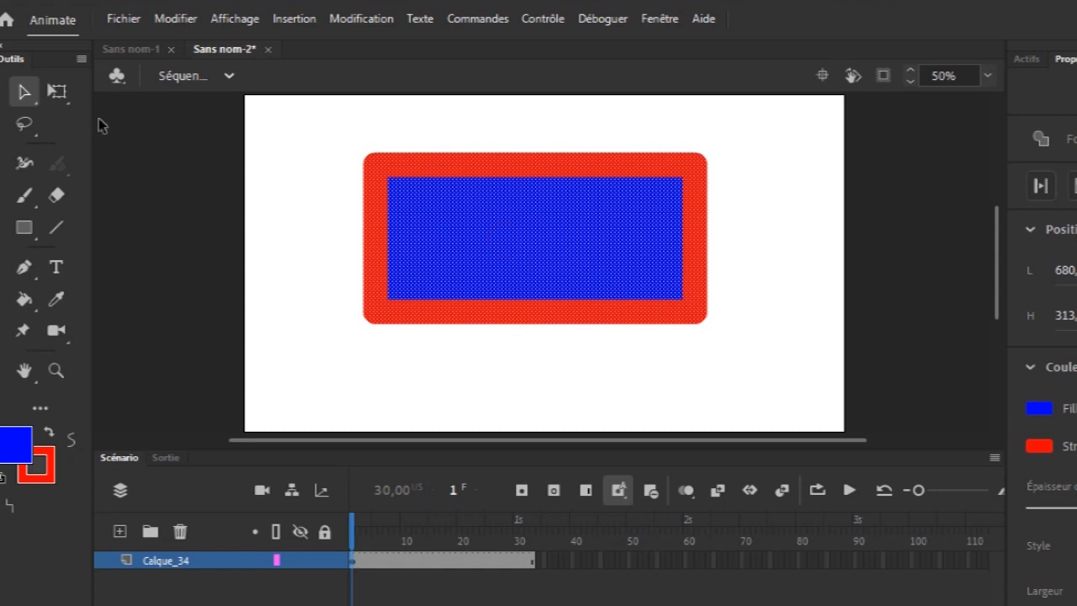
# - Delete the rectangle and draw a circle about 310 px across near the middle of the stage with the Oval tool
pyautogui.moveTo(305, 136); pyautogui.dragTo(771, 361)
pyautogui.press('Delete')
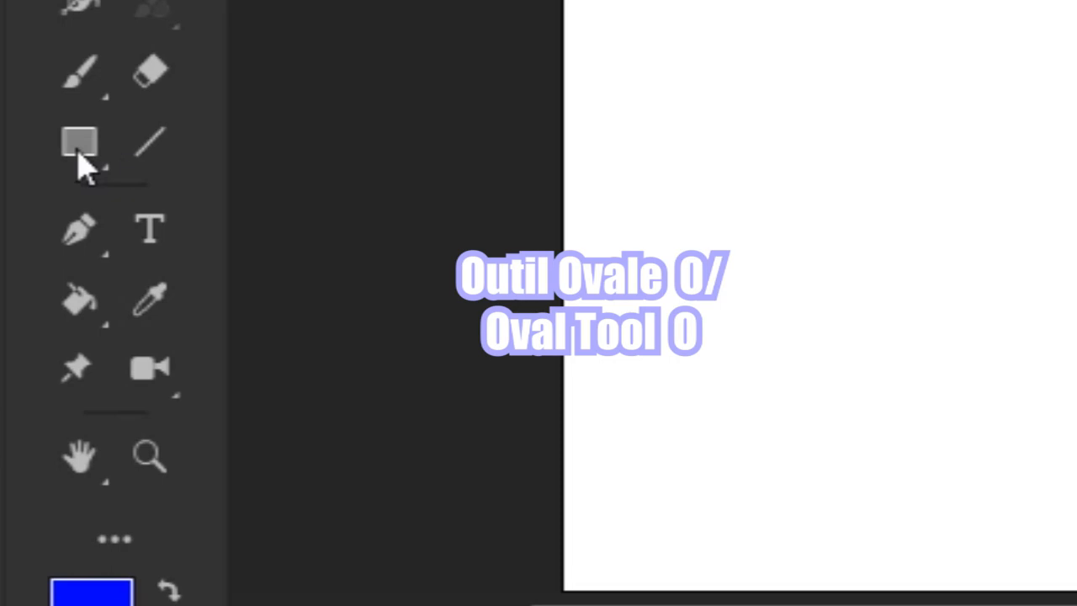
pyautogui.click(24, 229)
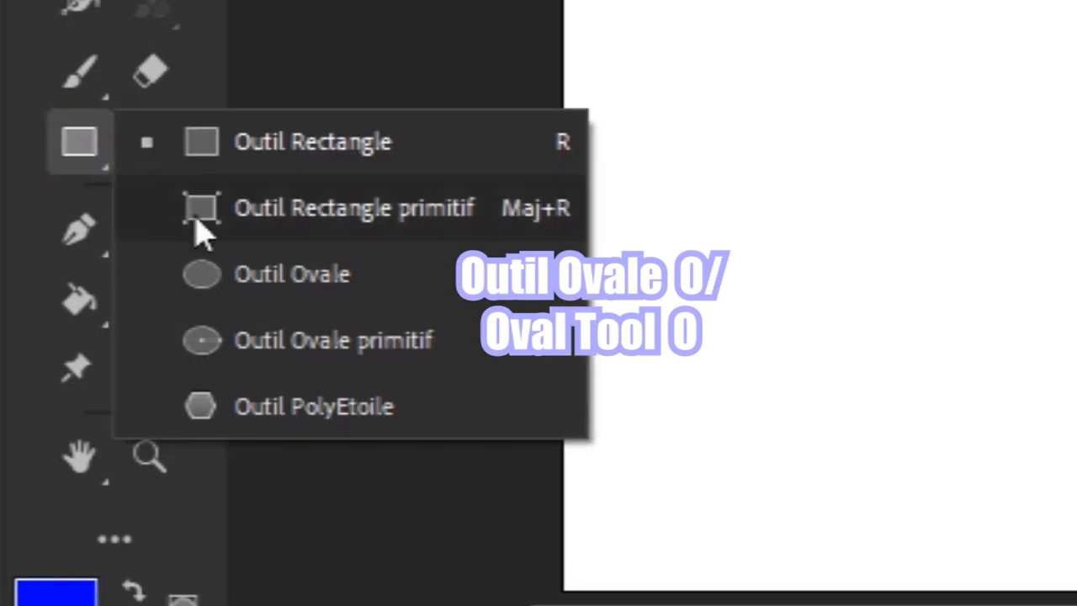
pyautogui.click(303, 277)
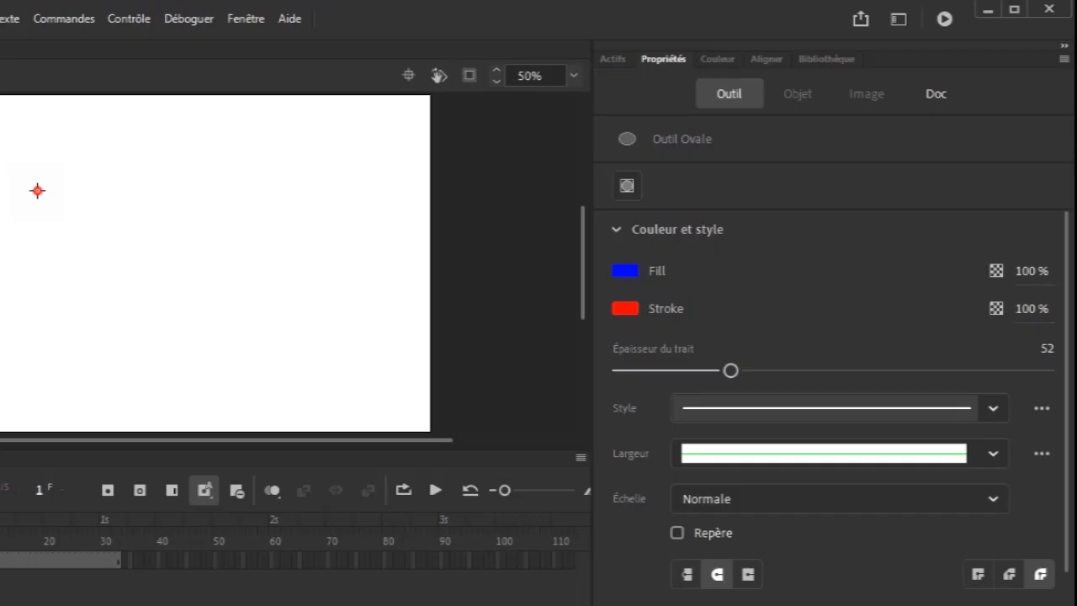
pyautogui.moveTo(32, 185)
pyautogui.mouseDown()
pyautogui.moveTo(194, 312)
pyautogui.moveTo(204, 337)
pyautogui.moveTo(105, 282)
pyautogui.moveTo(99, 249)
pyautogui.moveTo(149, 284)
pyautogui.moveTo(185, 336)
pyautogui.mouseUp()
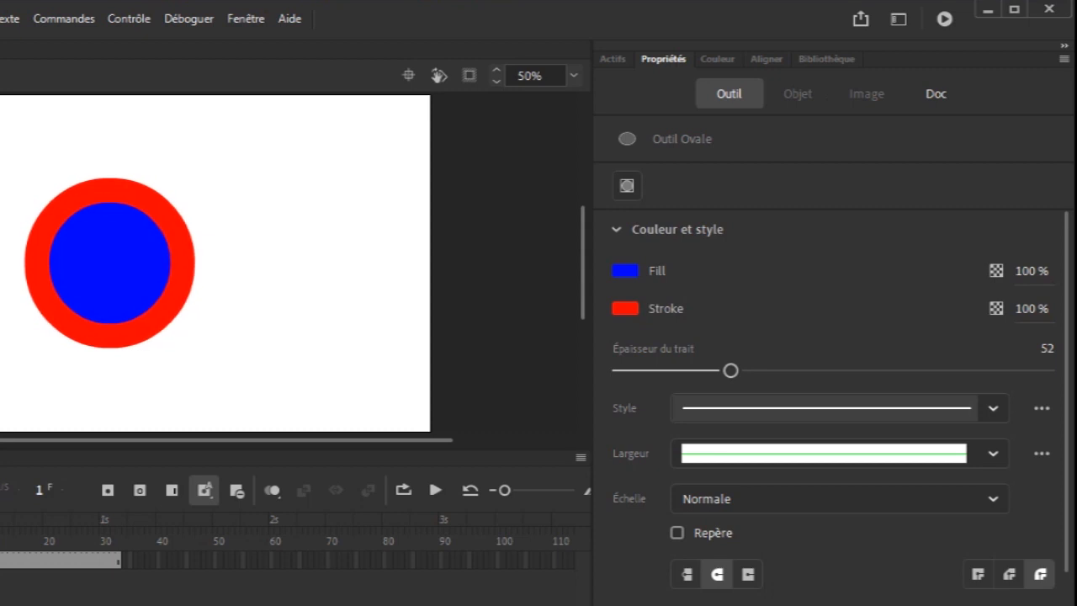
# - Remove the circle's red stroke and move the circle to the upper-right area of the stage
pyautogui.press('v')
pyautogui.moveTo(2, 155); pyautogui.dragTo(274, 371)
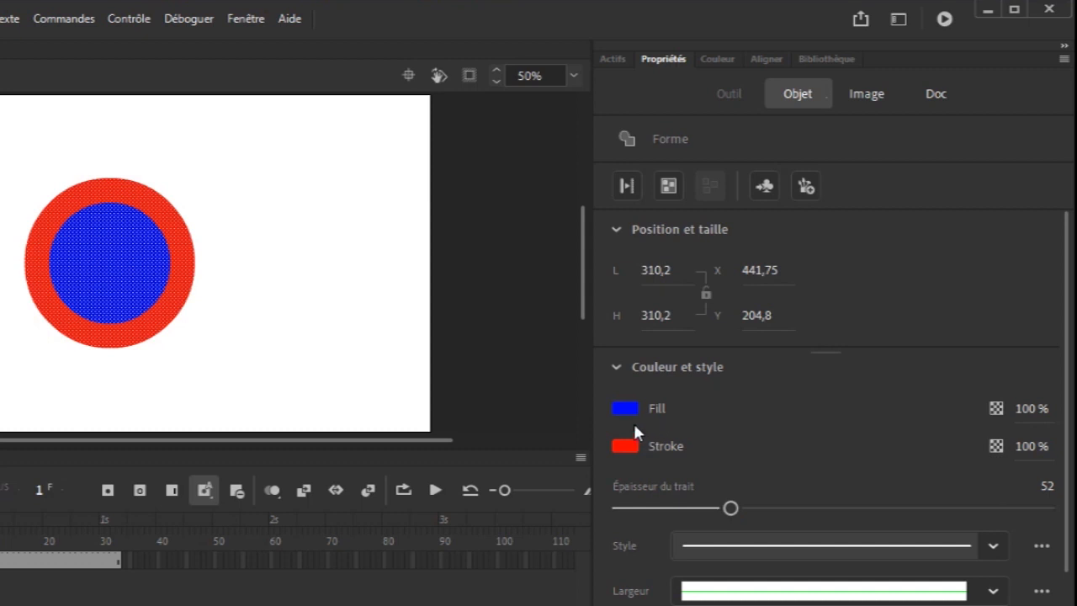
pyautogui.click(624, 443)
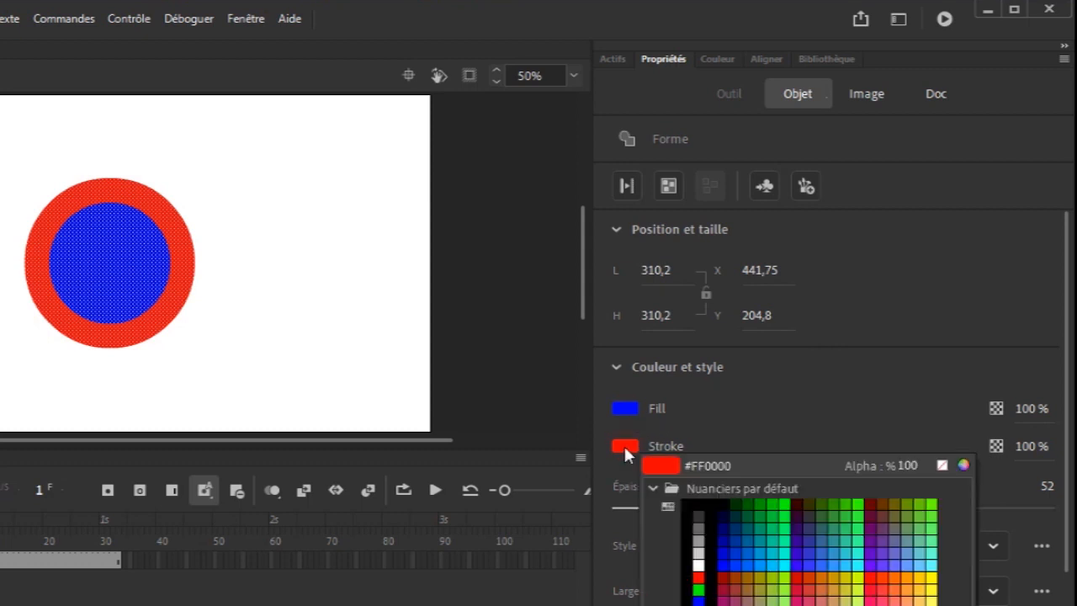
pyautogui.click(942, 465)
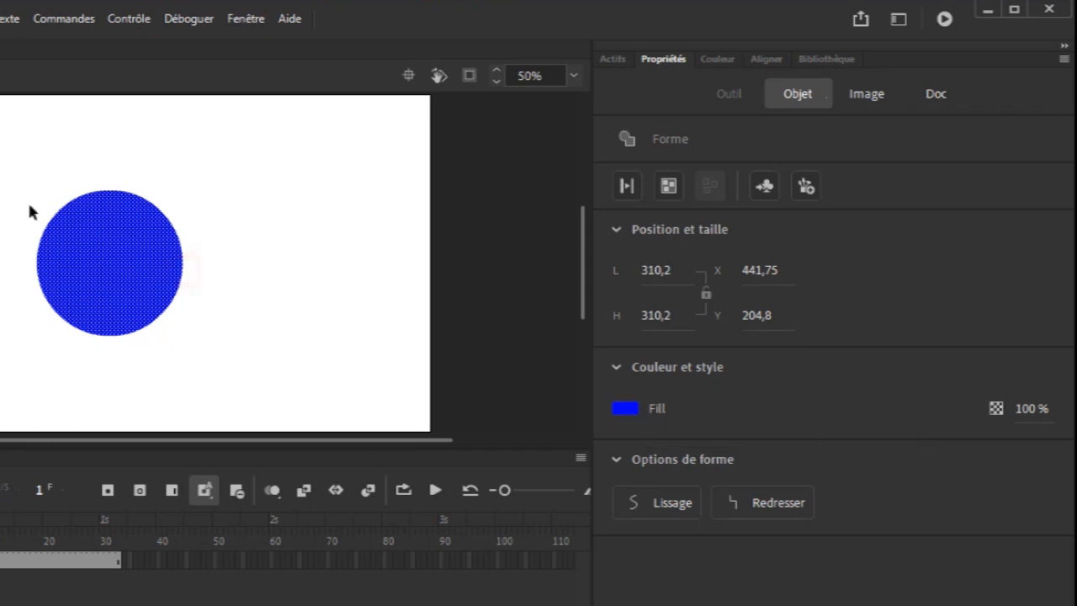
pyautogui.moveTo(112, 300); pyautogui.dragTo(313, 234)
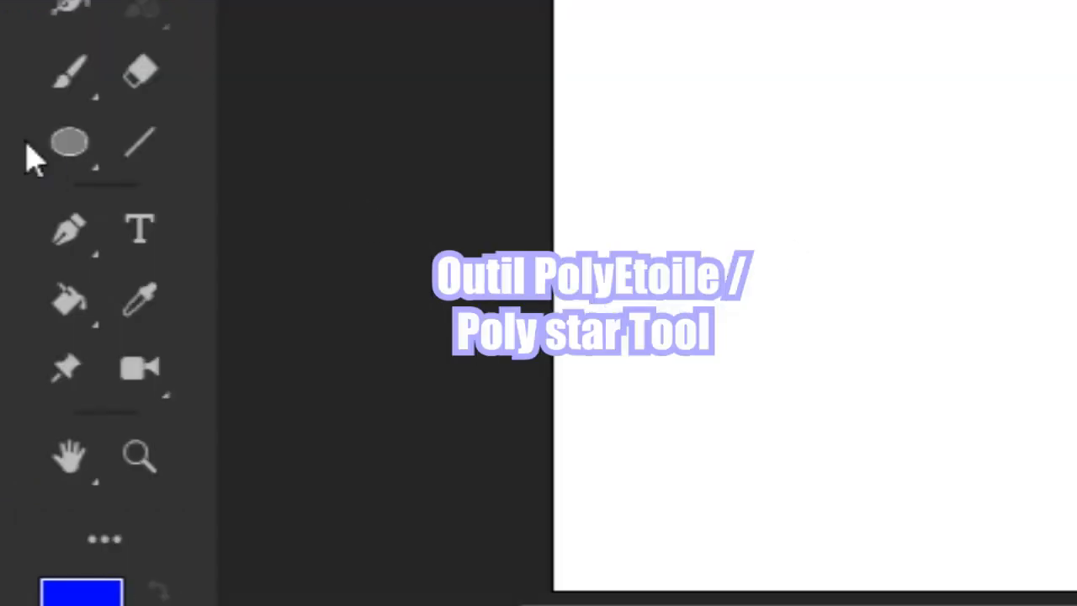
# - Draw a three-sided polygon near the stage's upper-left corner with the PolyStar tool
pyautogui.click(92, 160)
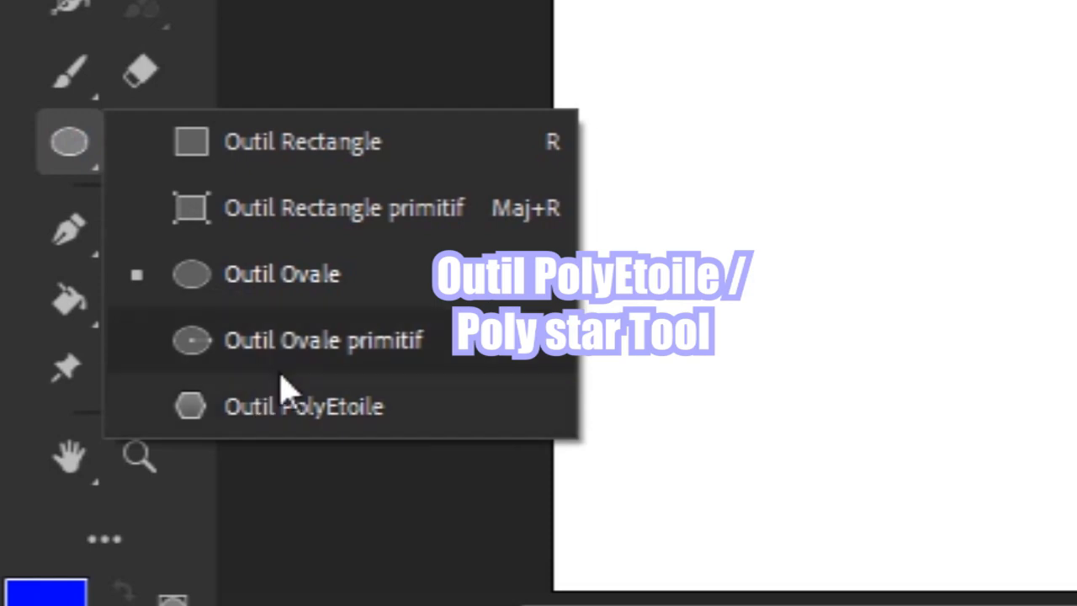
pyautogui.click(303, 407)
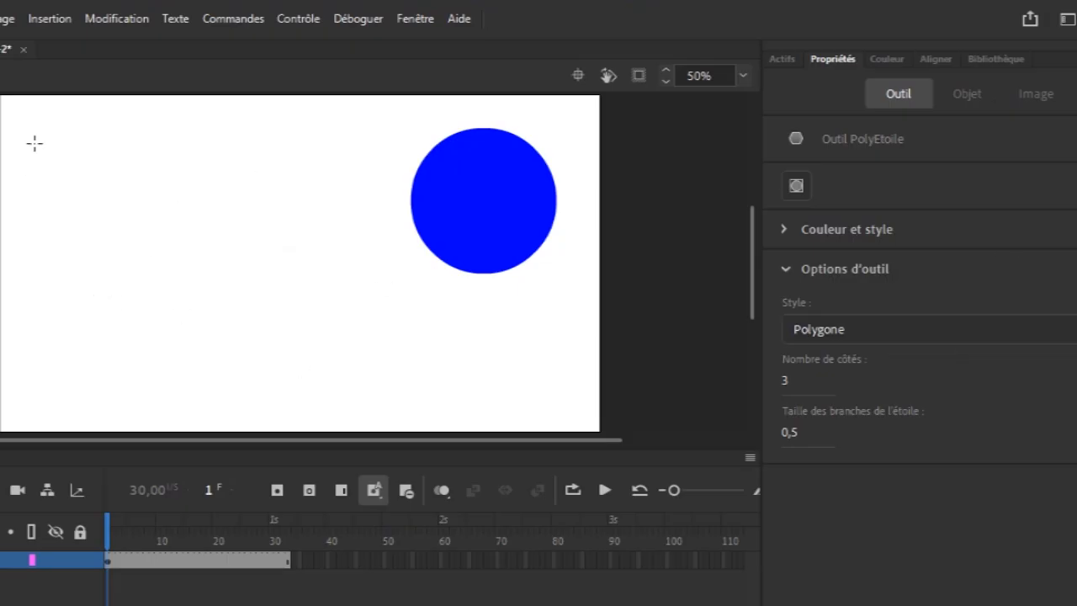
pyautogui.moveTo(66, 176); pyautogui.dragTo(107, 210)
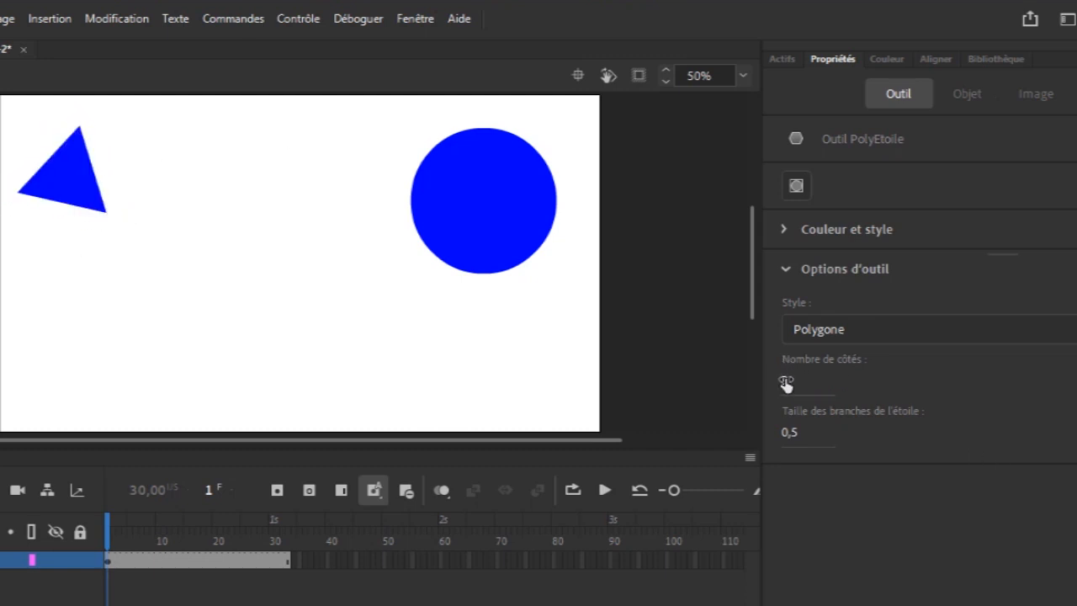
# - Set the polygon's number of sides to 6 and draw a hexagon to the right of the triangle
pyautogui.moveTo(785, 383); pyautogui.dragTo(807, 378)
pyautogui.click(790, 382)
pyautogui.moveTo(166, 151); pyautogui.dragTo(210, 186)
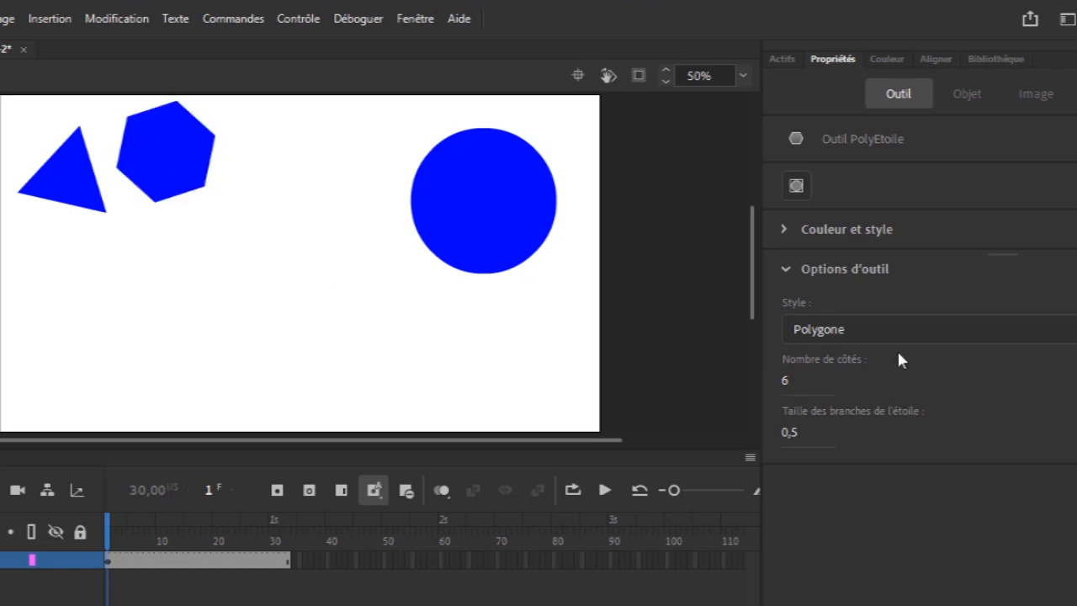
# - Set the PolyStar style to Etoile, then draw a six-pointed star mid-stage and a star with 5 sides to its right below the circle
pyautogui.click(842, 329)
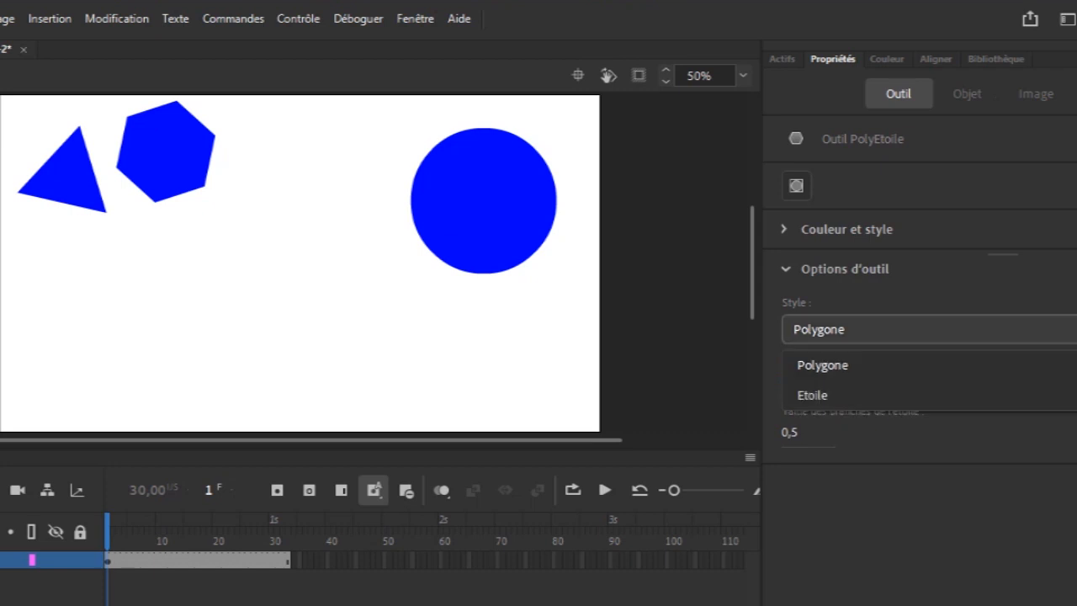
pyautogui.click(887, 400)
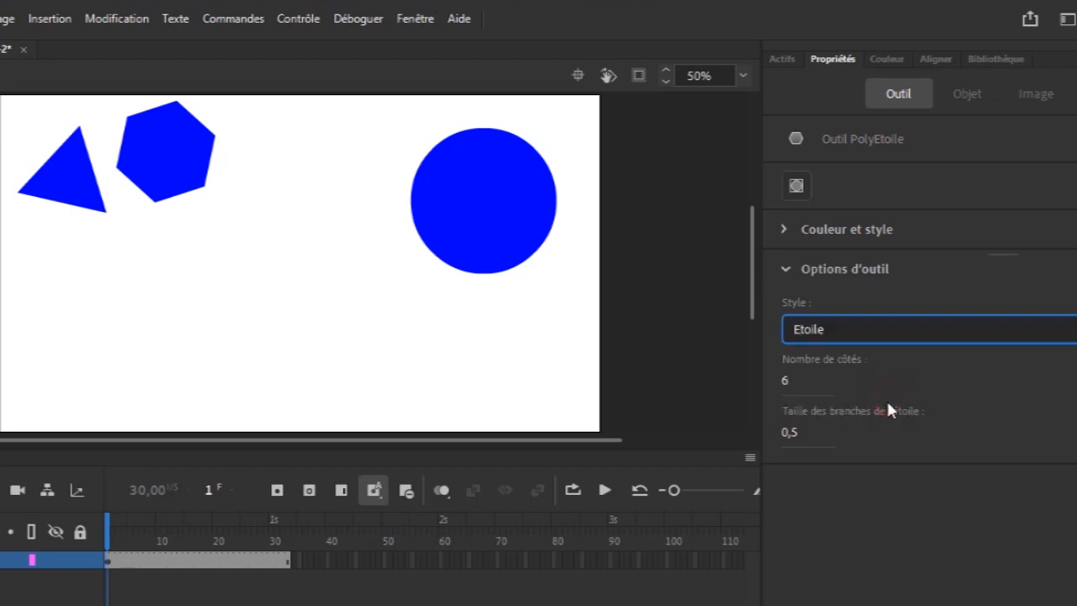
pyautogui.moveTo(251, 303); pyautogui.dragTo(323, 350)
pyautogui.click(786, 383)
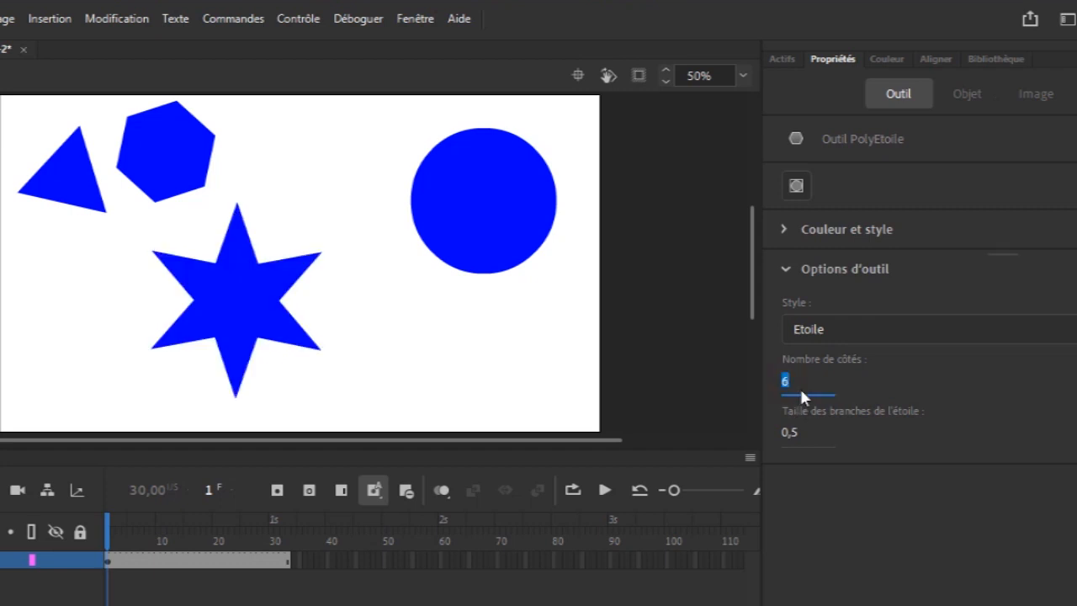
pyautogui.moveTo(409, 320); pyautogui.dragTo(462, 367)
# - Draw two more five-pointed stars: one with branch size 0,8 below the triangle and one with 0,2 between the hexagon and circle
pyautogui.click(790, 432)
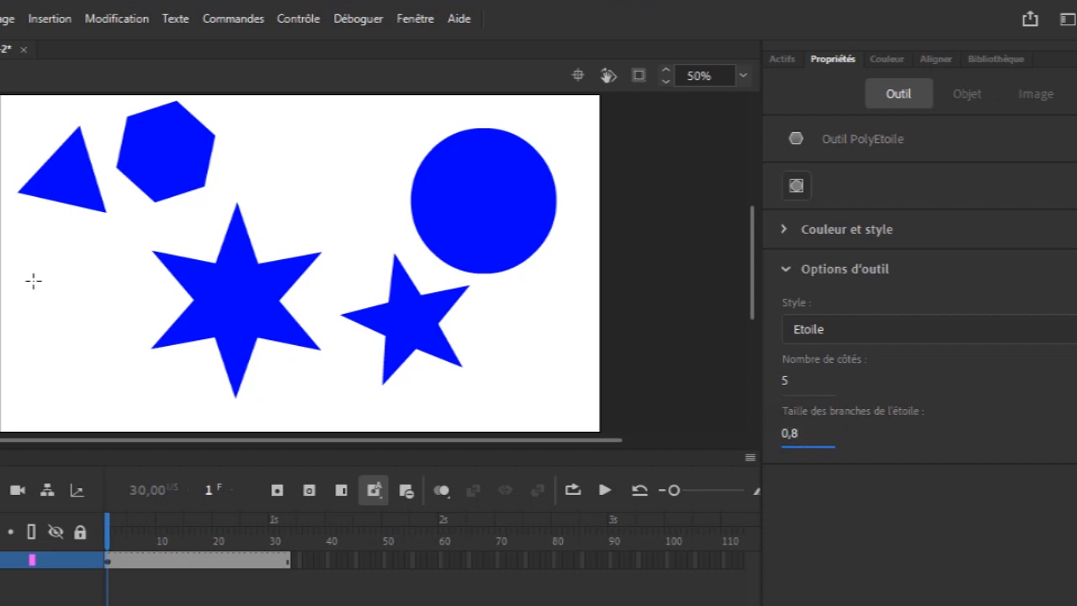
pyautogui.moveTo(81, 309); pyautogui.dragTo(123, 354)
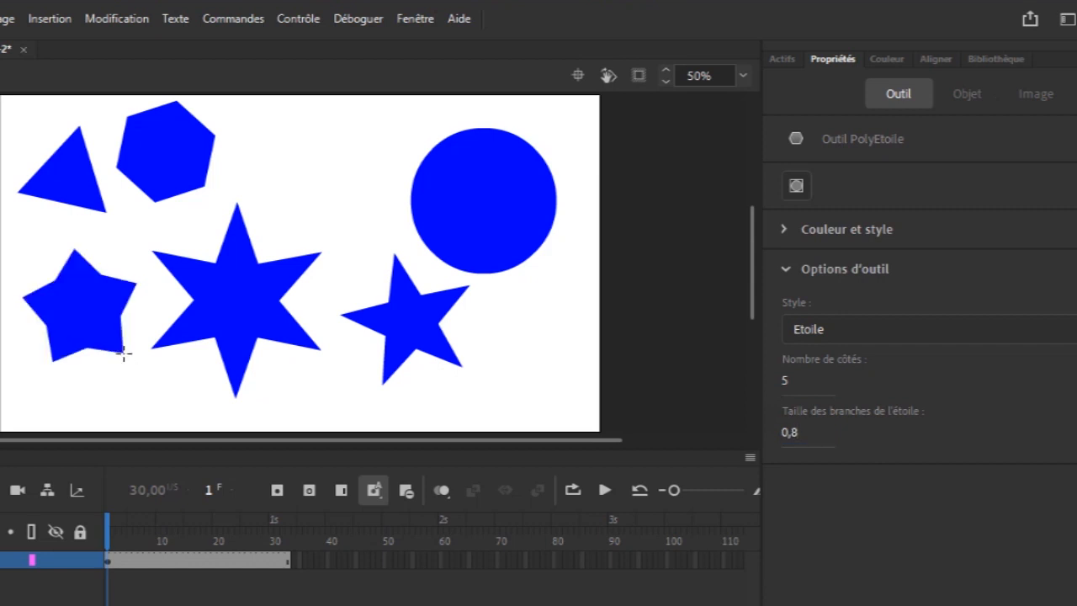
pyautogui.click(796, 436)
pyautogui.moveTo(310, 166); pyautogui.dragTo(350, 194)
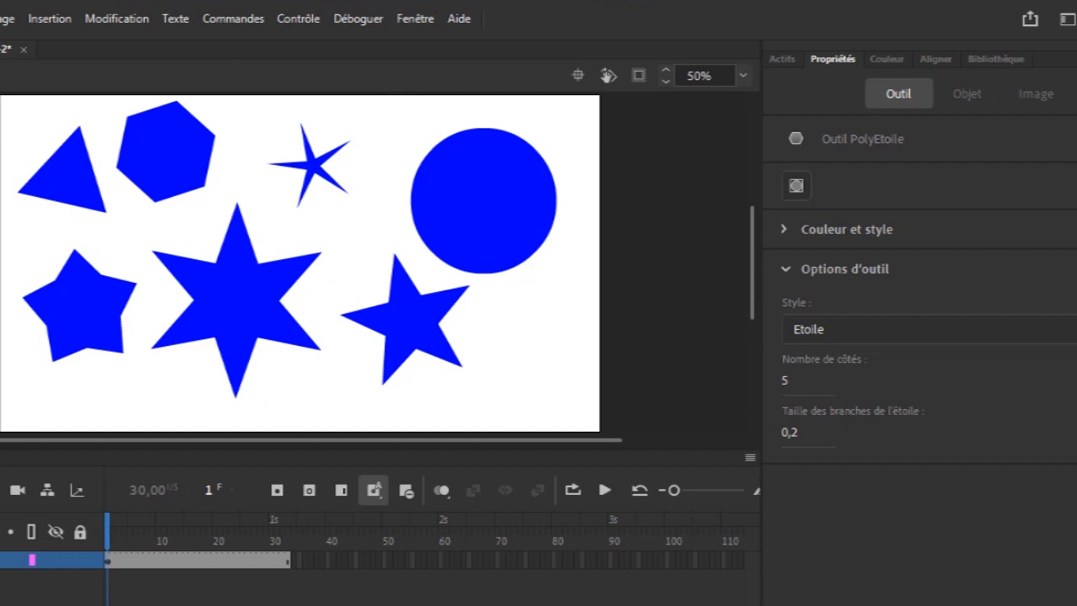
# - Select all the blue shapes on the stage and delete them
pyautogui.press('v')
pyautogui.moveTo(37, 124); pyautogui.dragTo(542, 380)
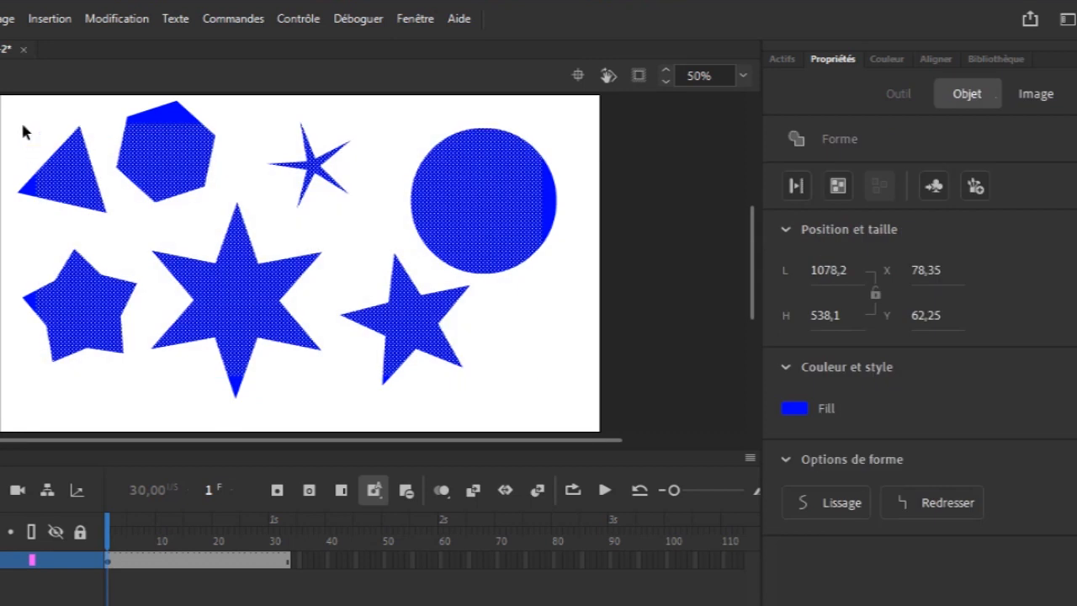
pyautogui.moveTo(50, 105); pyautogui.dragTo(577, 416)
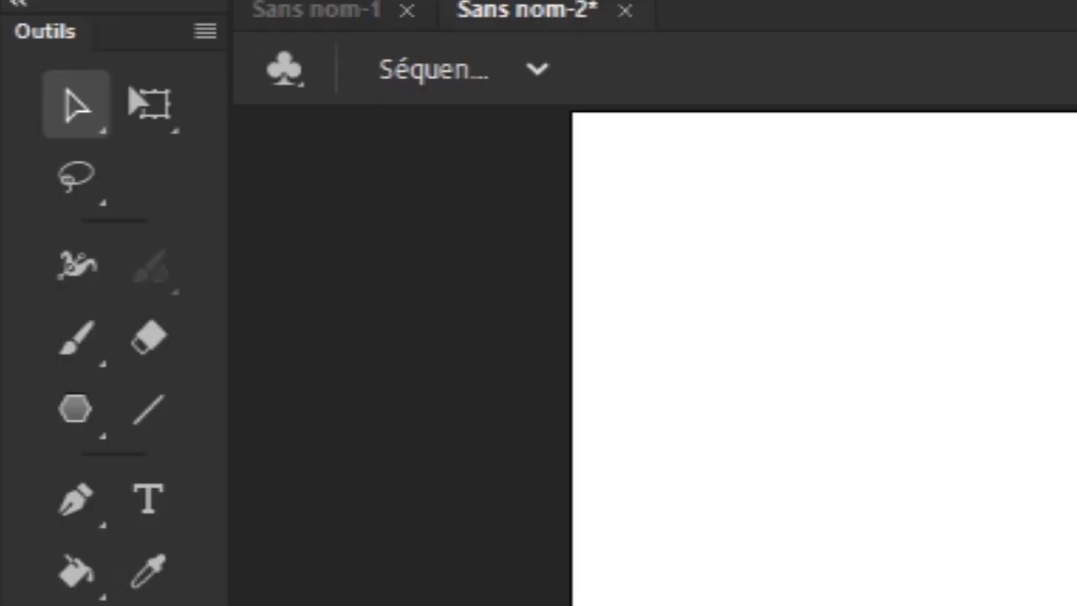
# - Draw a thin five-pointed star in the stage's upper-left area and duplicate it into a row of four, a row of three and one below
pyautogui.click(81, 414)
pyautogui.moveTo(698, 305); pyautogui.dragTo(772, 349)
pyautogui.click(77, 107)
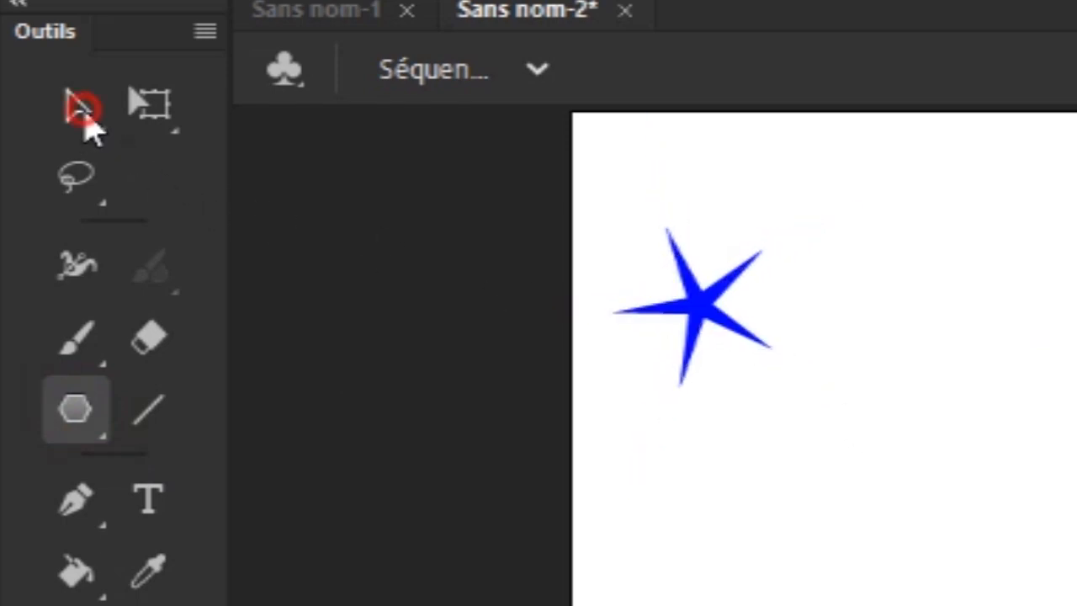
pyautogui.moveTo(604, 224); pyautogui.dragTo(845, 447)
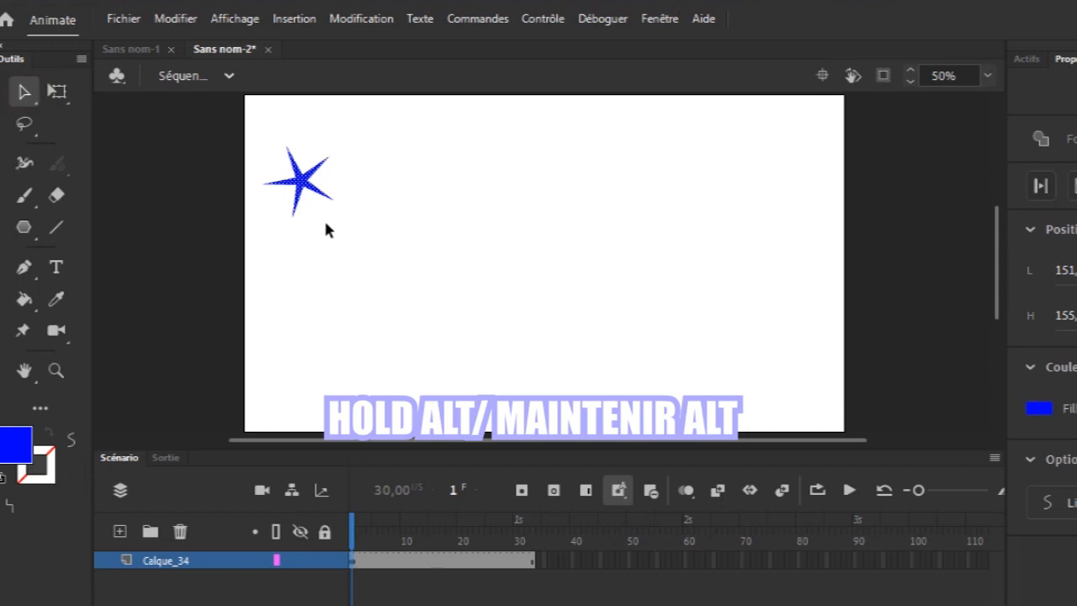
pyautogui.moveTo(304, 185); pyautogui.dragTo(603, 278)
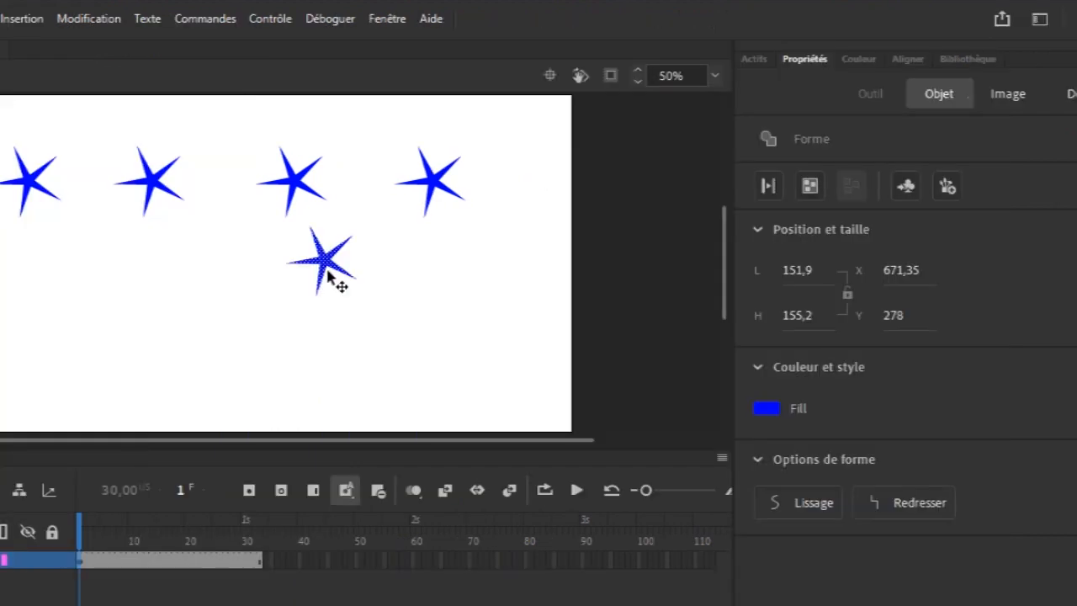
pyautogui.moveTo(325, 272); pyautogui.dragTo(94, 358)
# - Change the fill colour of all eight stars to magenta pink
pyautogui.moveTo(1, 136); pyautogui.dragTo(520, 396)
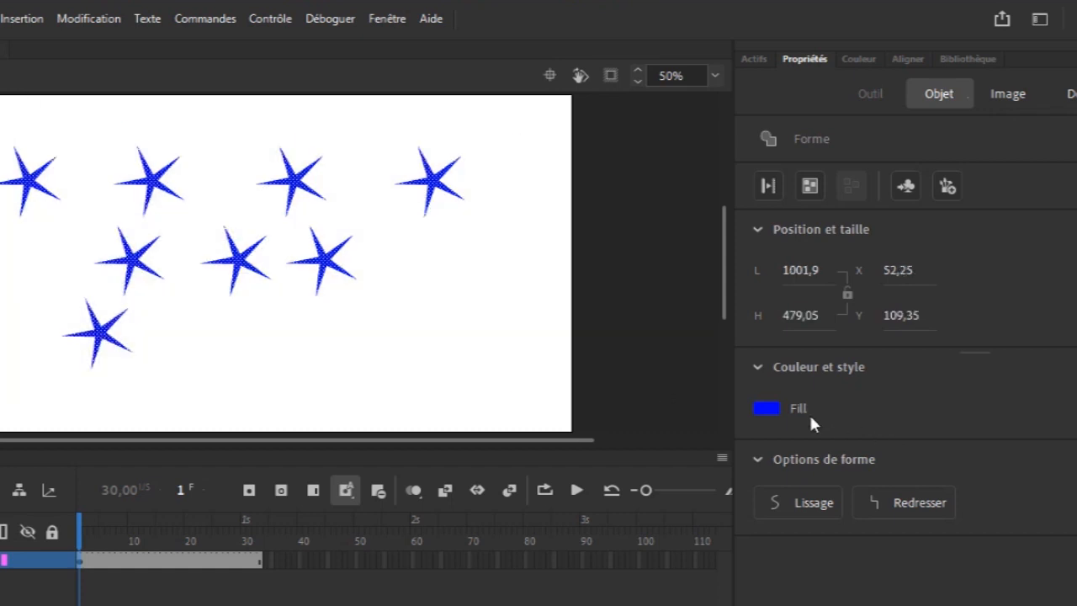
pyautogui.click(770, 405)
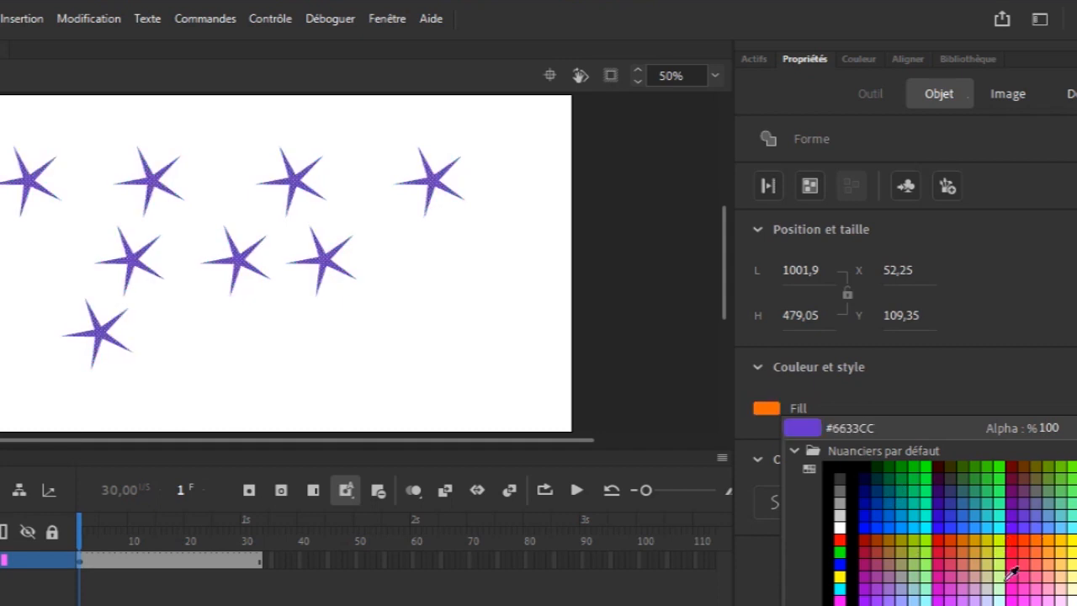
pyautogui.click(941, 577)
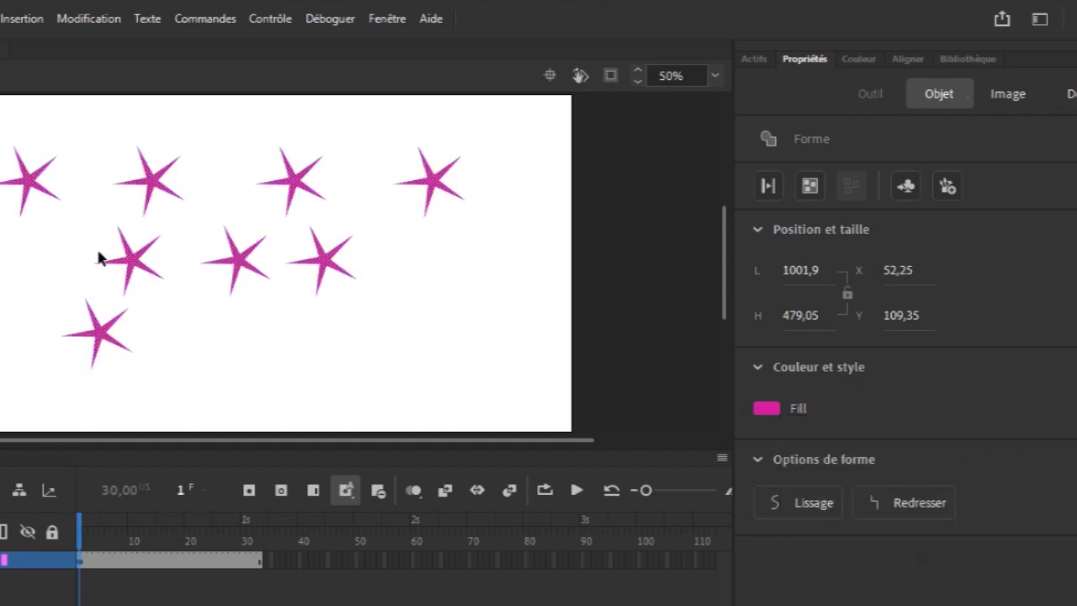
# - Delete all the magenta stars from the stage
pyautogui.moveTo(156, 144); pyautogui.dragTo(520, 380)
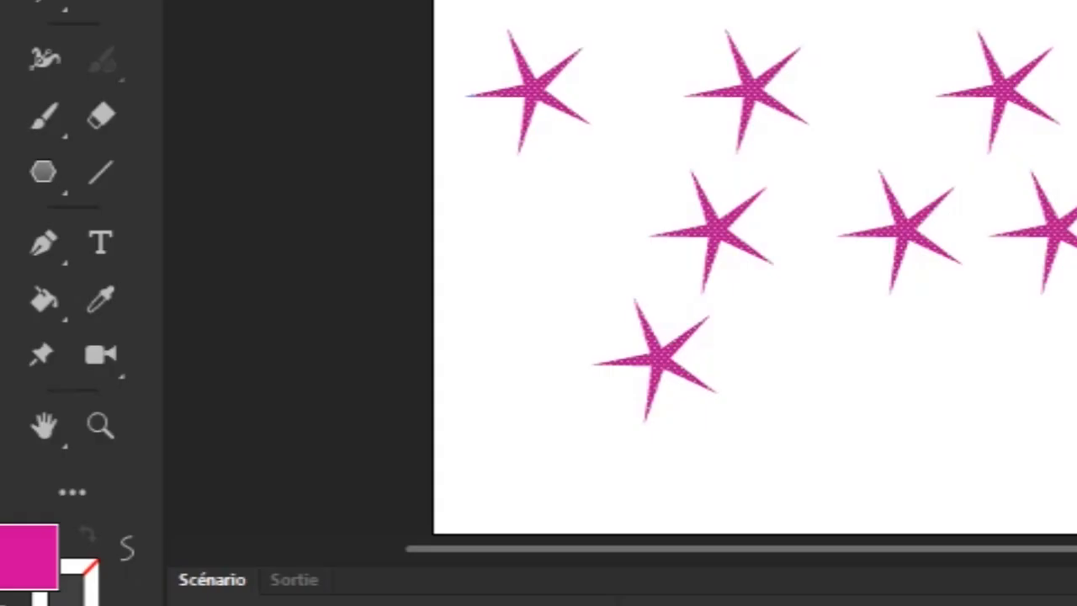
pyautogui.press('Delete')
# - Set the PolyStar branch size to 0,5 and style to Polygone, then draw a pentagon about 320 px across in the stage's upper-left area
pyautogui.click(42, 173)
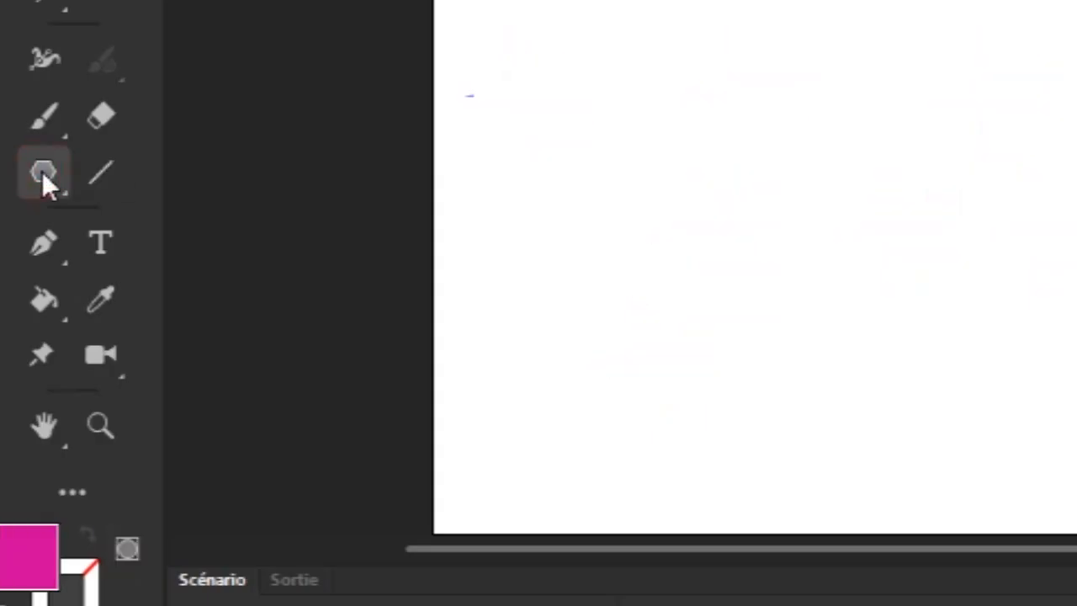
pyautogui.click(232, 385)
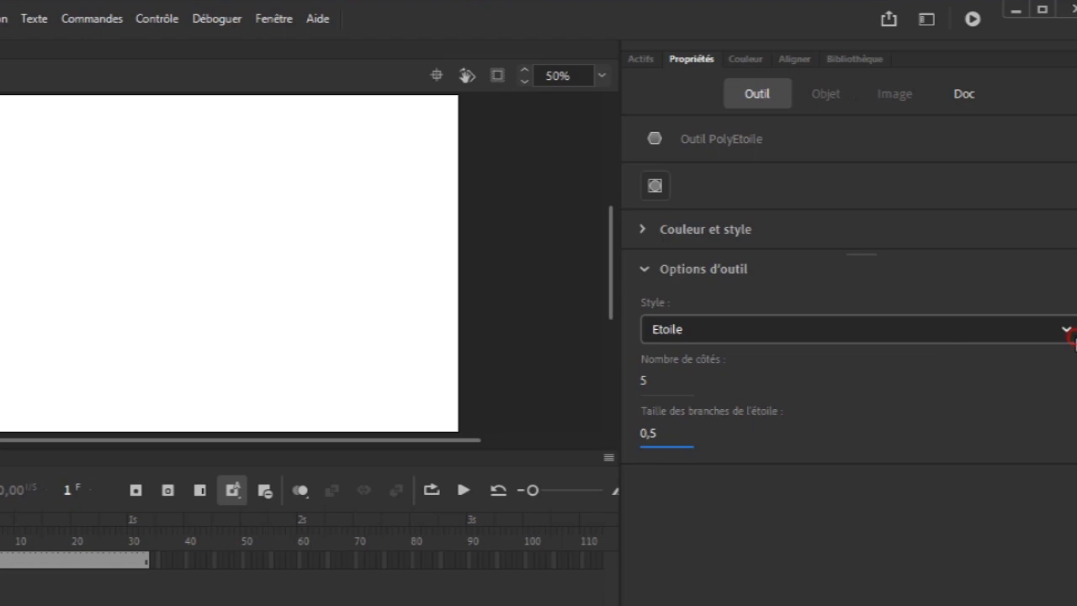
pyautogui.click(1068, 335)
pyautogui.click(982, 369)
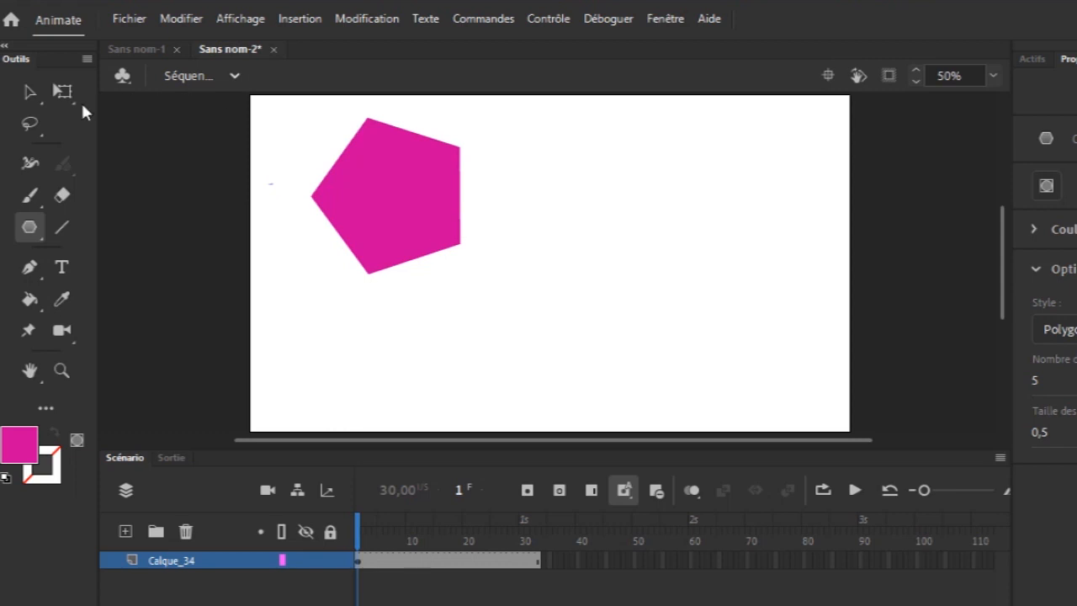
# - Select the magenta pentagon and move it a short distance down and right toward the middle of the stage
pyautogui.click(29, 92)
pyautogui.moveTo(286, 116); pyautogui.dragTo(519, 328)
pyautogui.moveTo(413, 235); pyautogui.dragTo(557, 289)
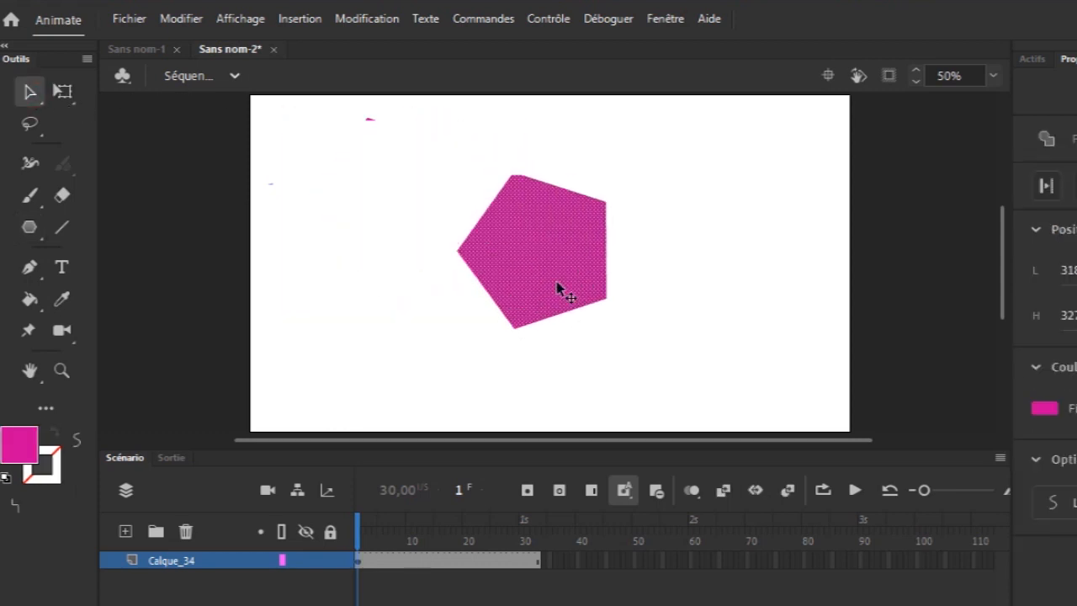
pyautogui.hotkey('ctrl', 'z')
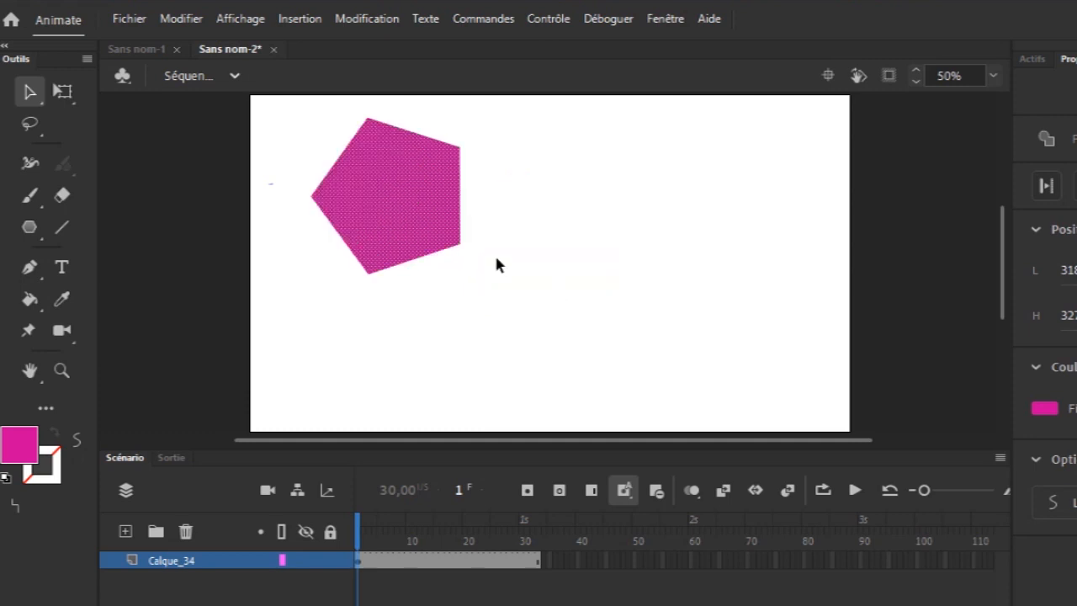
pyautogui.moveTo(409, 217); pyautogui.dragTo(485, 256)
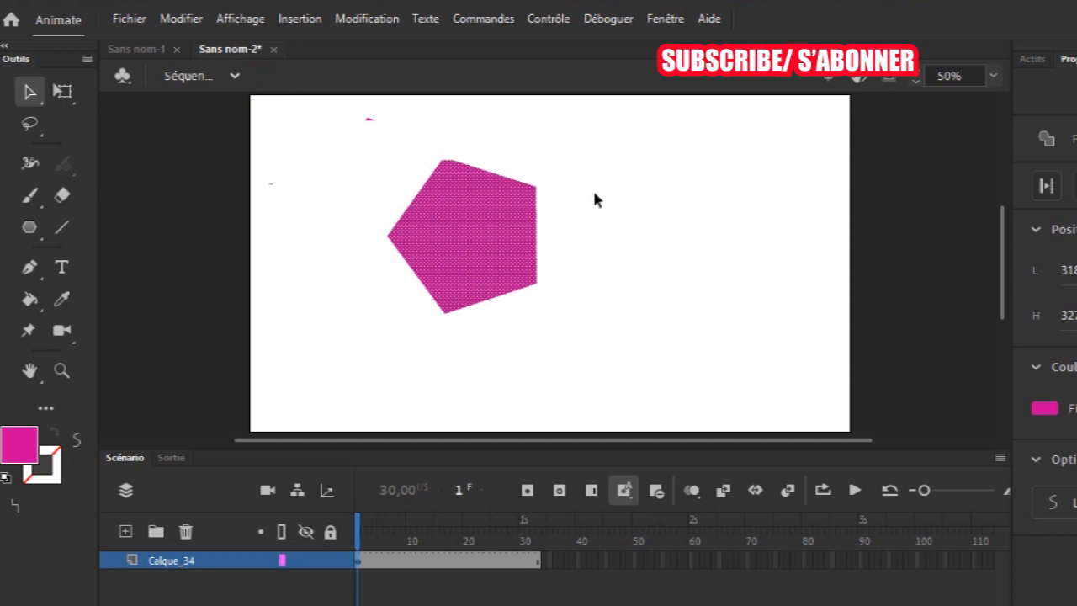
# - Split the pentagon by selecting its upper, right and lower portions in turn and moving each piece away from the rest
pyautogui.click(633, 202)
pyautogui.moveTo(415, 147); pyautogui.dragTo(547, 210)
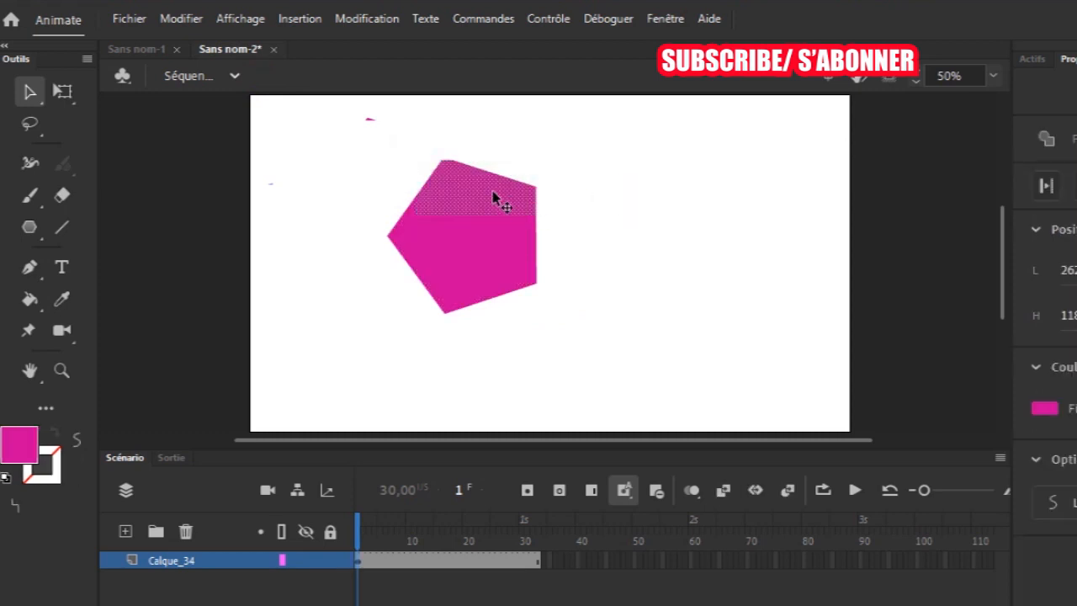
pyautogui.moveTo(493, 198); pyautogui.dragTo(740, 167)
pyautogui.moveTo(451, 170); pyautogui.dragTo(583, 318)
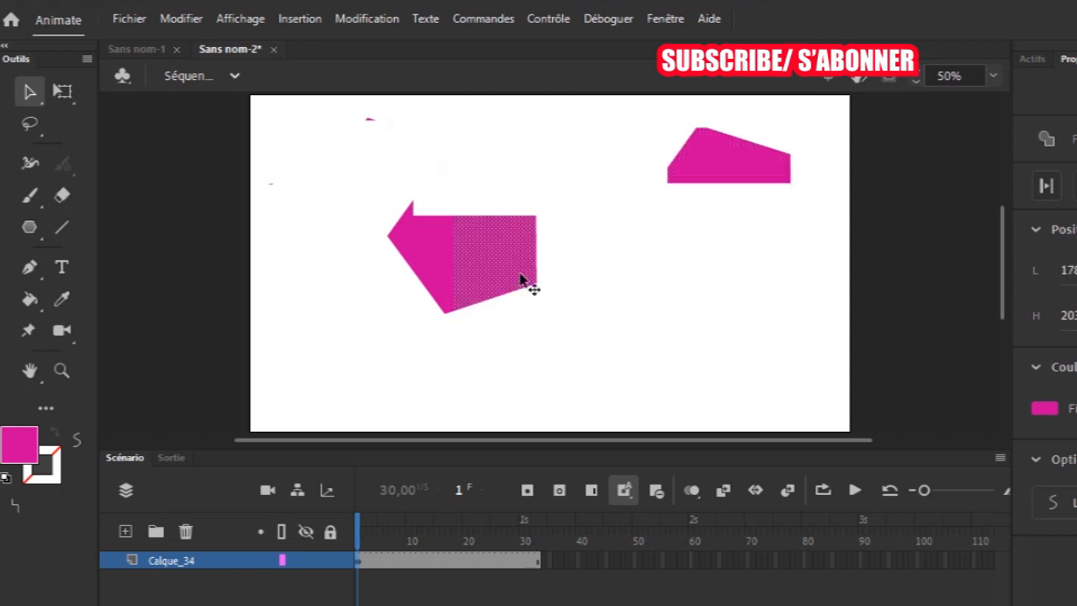
pyautogui.moveTo(511, 267); pyautogui.dragTo(729, 269)
pyautogui.moveTo(503, 300); pyautogui.dragTo(557, 366)
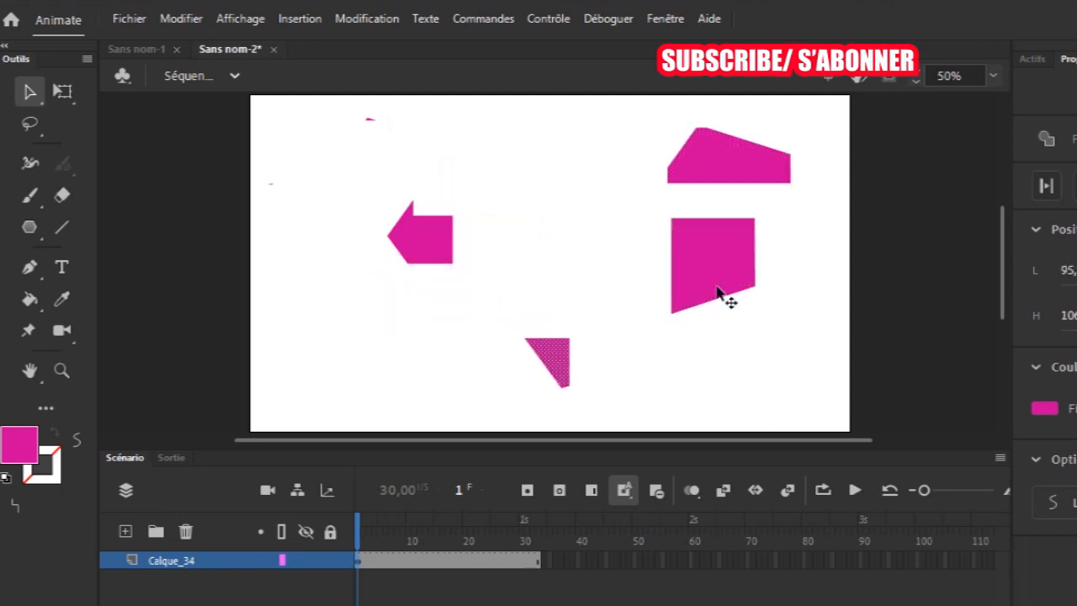
# - Delete the pentagon pieces and draw a new pentagon about 312 px wide in the stage's upper-left area
pyautogui.moveTo(313, 103); pyautogui.dragTo(808, 390)
pyautogui.press('Delete')
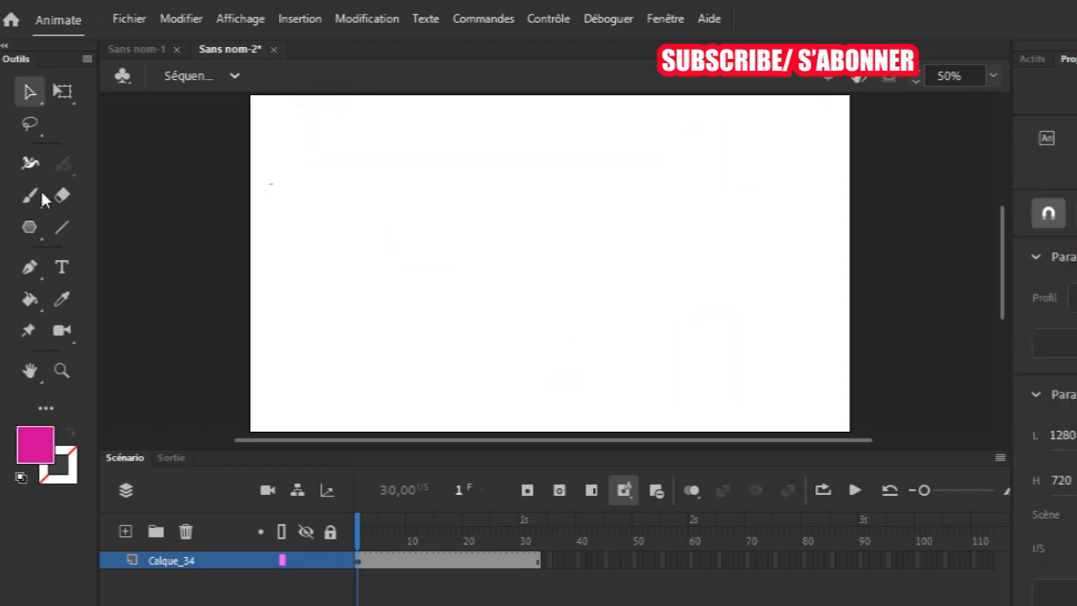
pyautogui.click(29, 229)
pyautogui.moveTo(414, 185); pyautogui.dragTo(473, 240)
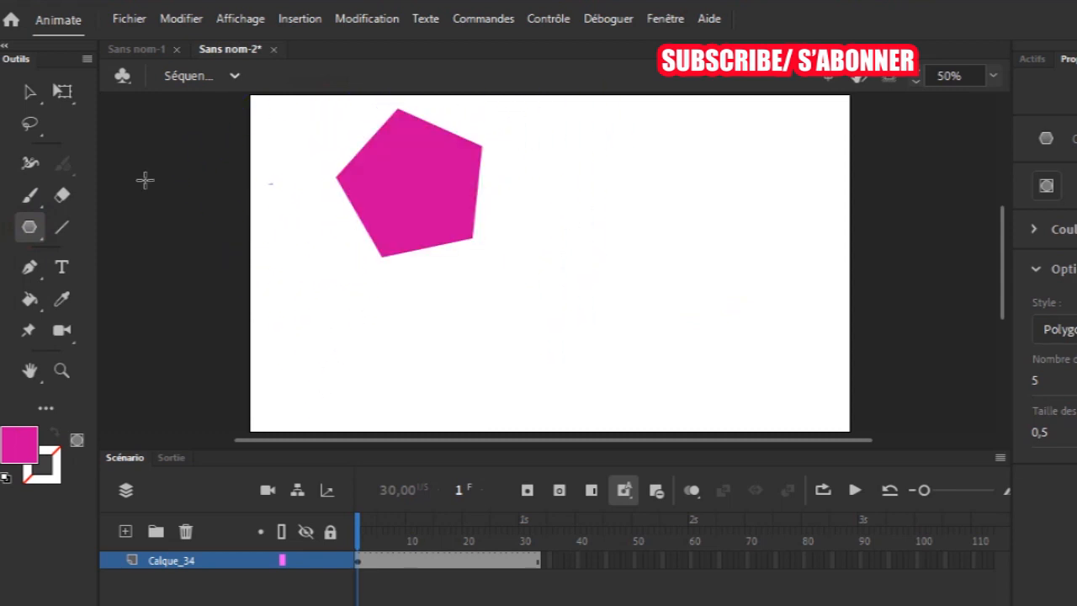
# - Select the whole new pentagon and move it down and right to the middle of the stage
pyautogui.click(30, 92)
pyautogui.moveTo(271, 98); pyautogui.dragTo(543, 326)
pyautogui.moveTo(435, 208); pyautogui.dragTo(507, 291)
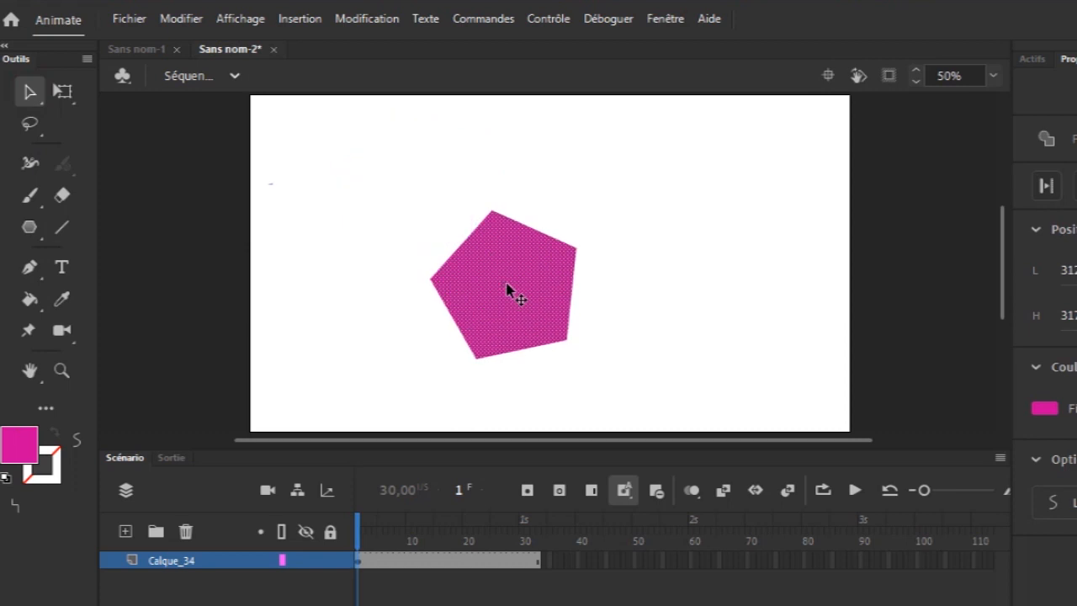
# - Select only the top tip of the pentagon and change its fill colour to brown
pyautogui.click(615, 240)
pyautogui.moveTo(425, 187); pyautogui.dragTo(596, 245)
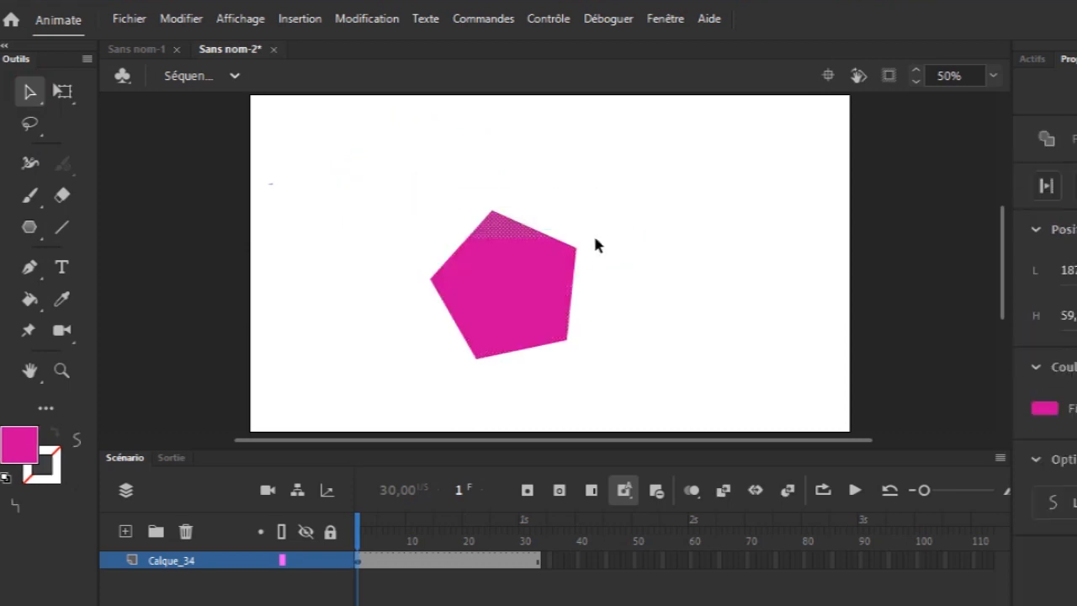
pyautogui.click(1043, 410)
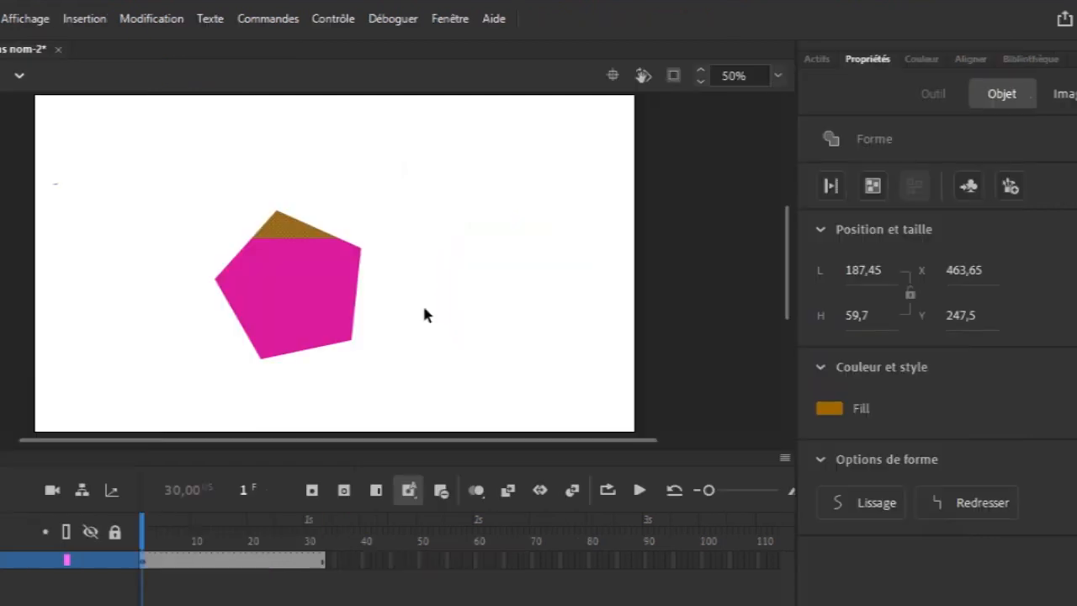
# - Select only the lower band of the pentagon, change its fill colour to red and clear the selection
pyautogui.moveTo(640, 309); pyautogui.dragTo(404, 389)
pyautogui.moveTo(190, 389); pyautogui.dragTo(196, 397)
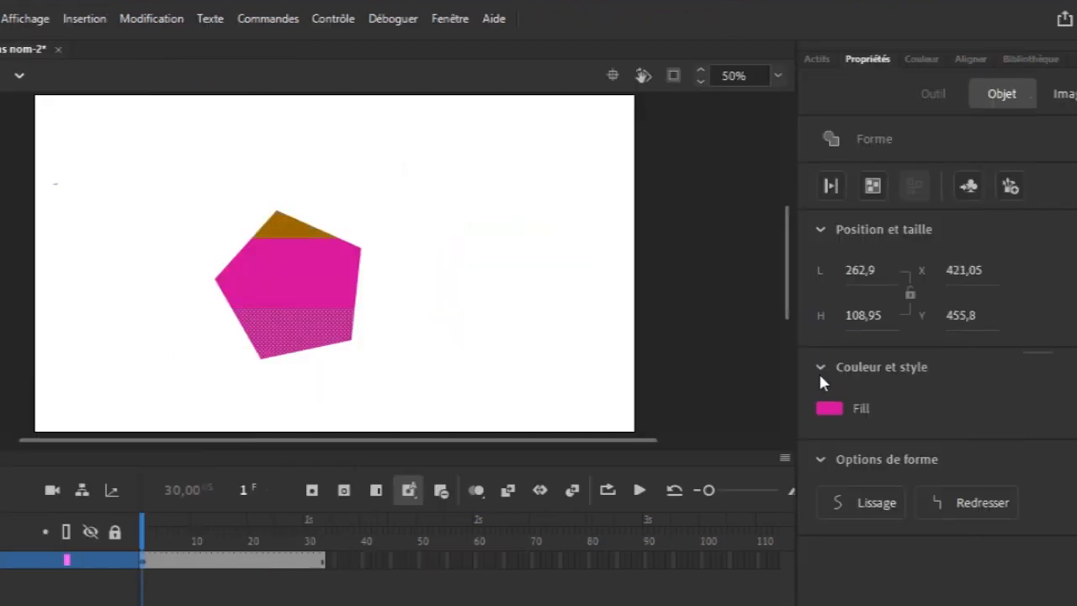
pyautogui.click(831, 408)
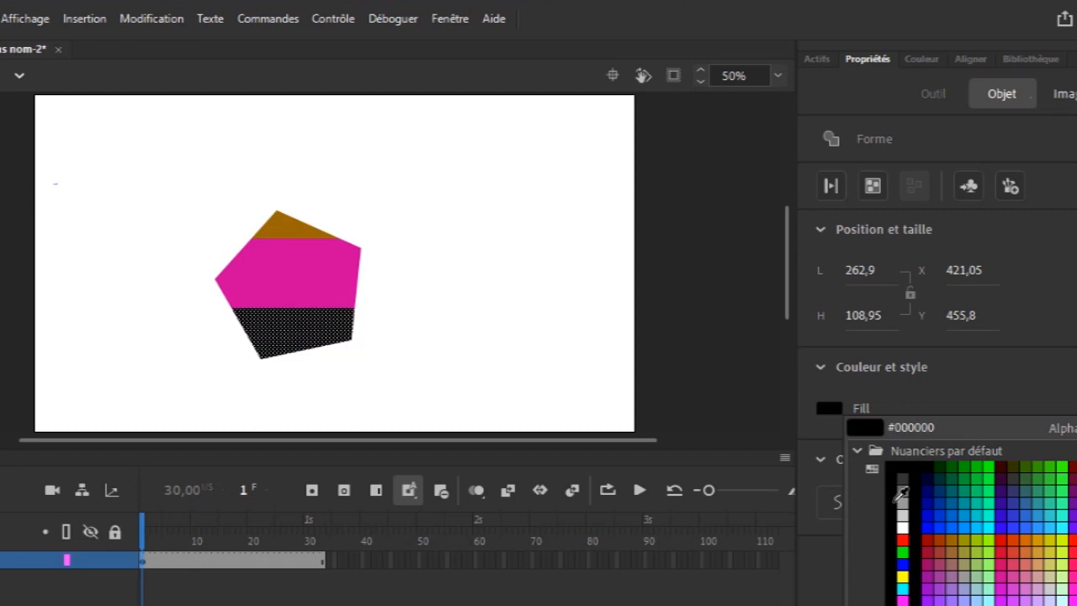
pyautogui.click(904, 538)
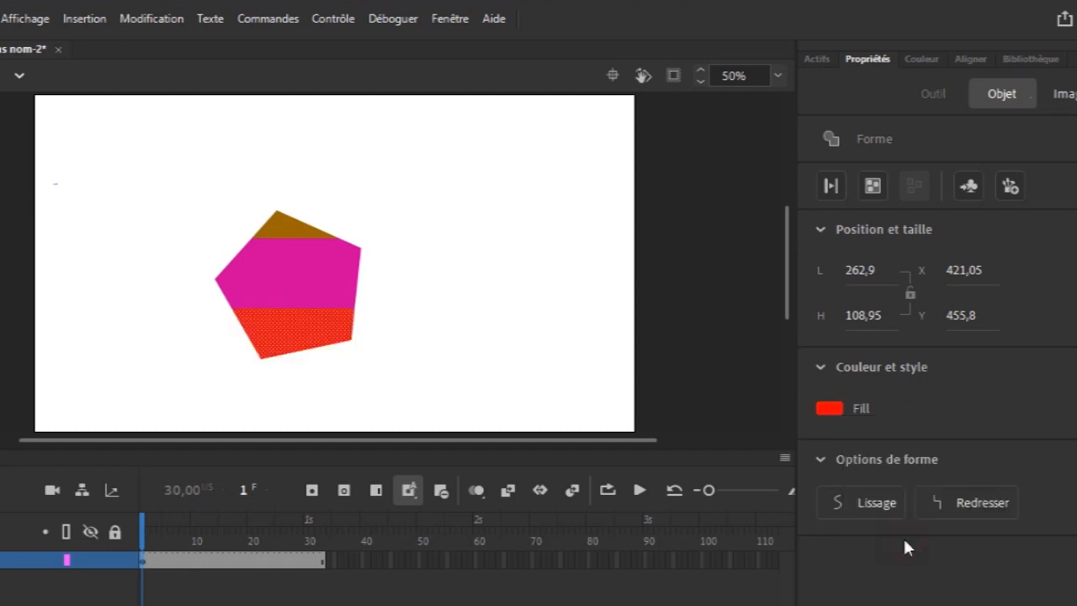
pyautogui.click(372, 187)
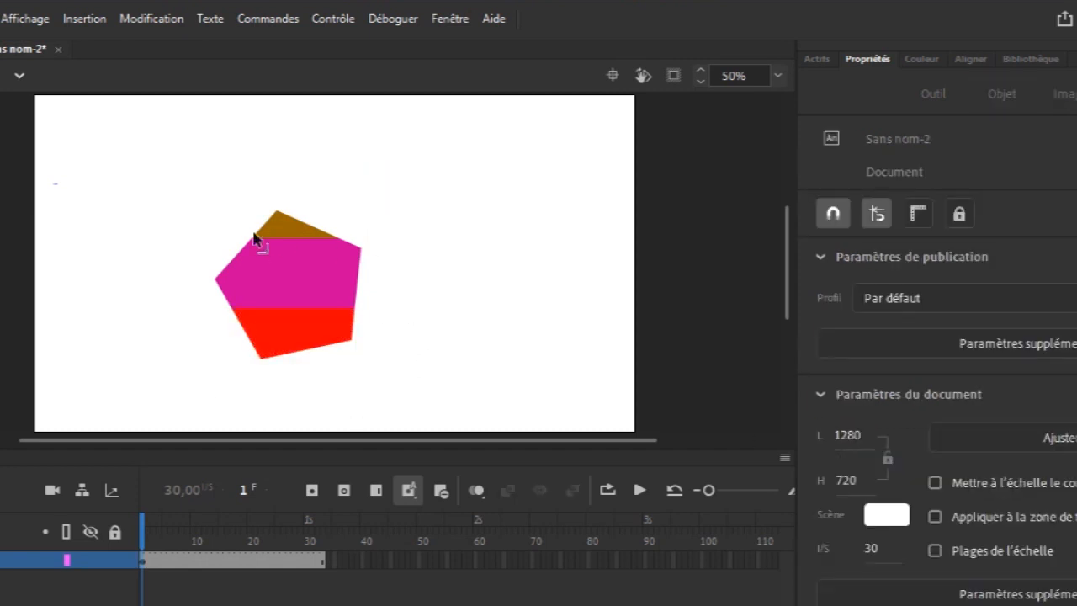
# - Select the whole three-coloured pentagon, move it up and left on the stage, and leave it deselected
pyautogui.moveTo(165, 197); pyautogui.dragTo(404, 427)
pyautogui.moveTo(319, 315); pyautogui.dragTo(260, 269)
pyautogui.click(341, 299)
pyautogui.moveTo(87, 178); pyautogui.dragTo(366, 371)
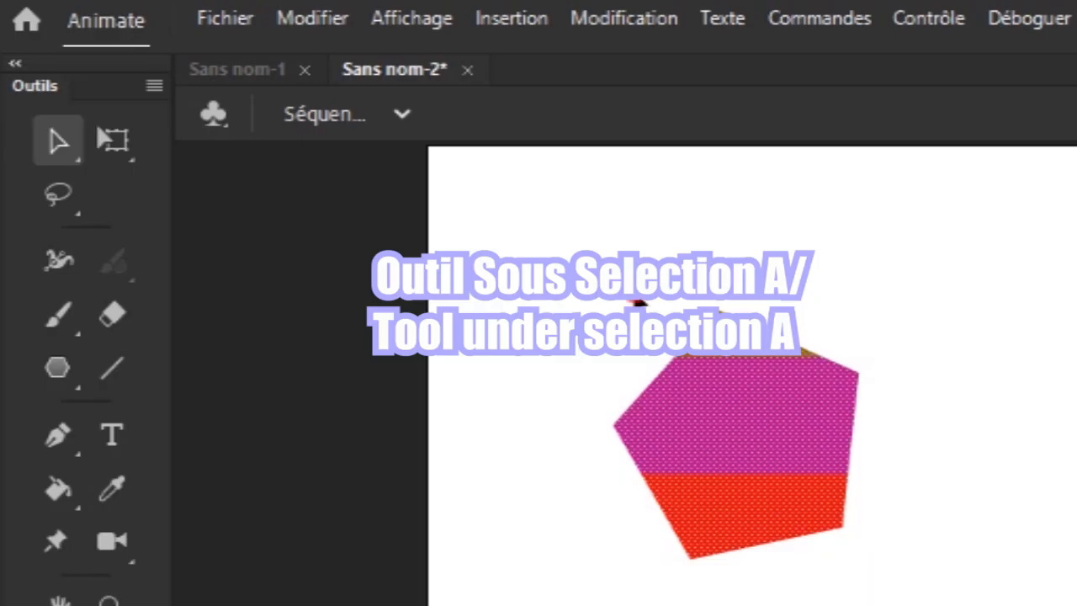
pyautogui.click(135, 146)
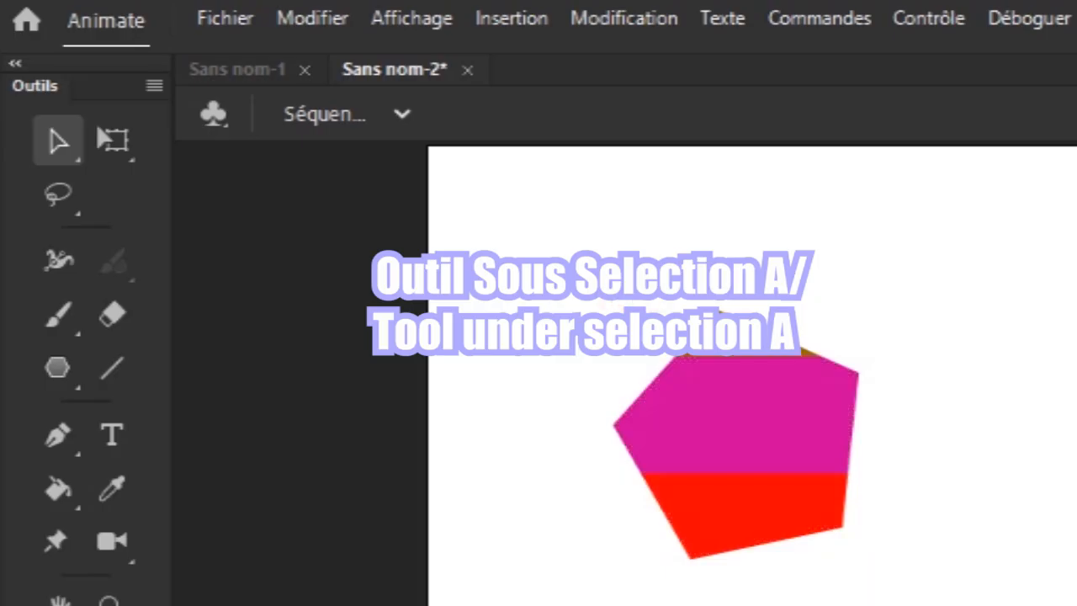
# - With the Subselection tool, select the outline of the left pentagon and move it slightly up and left
pyautogui.click(73, 157)
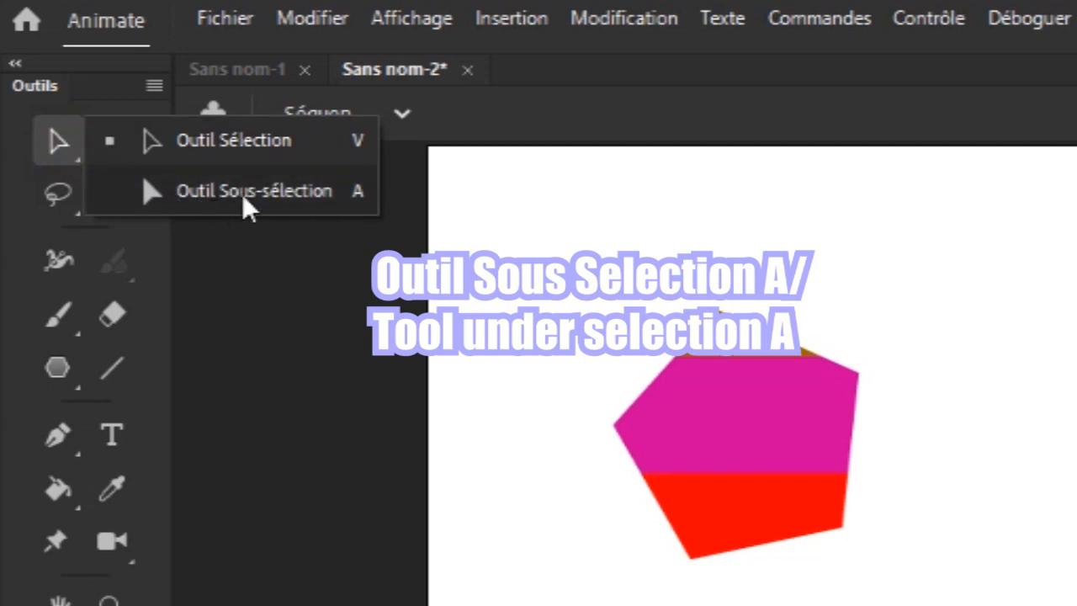
pyautogui.click(243, 194)
pyautogui.moveTo(568, 270); pyautogui.dragTo(878, 580)
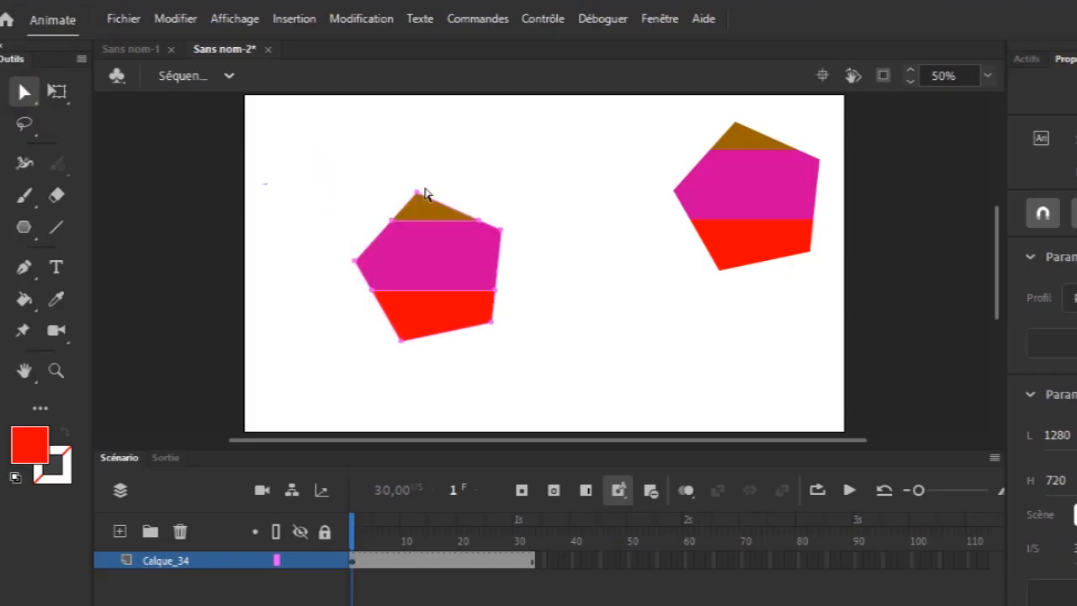
pyautogui.click(416, 193)
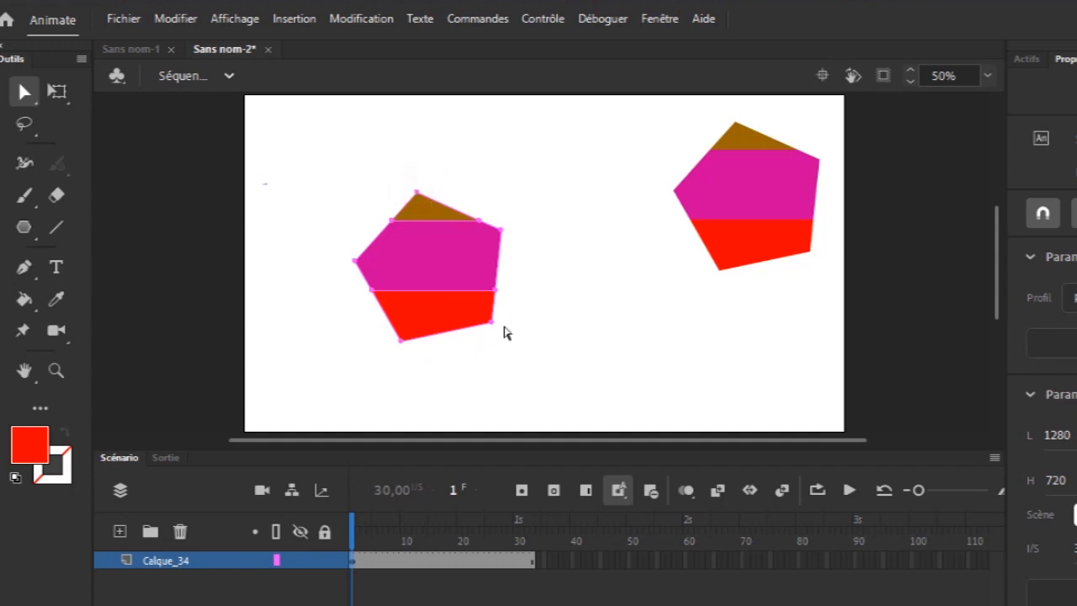
pyautogui.moveTo(495, 328); pyautogui.dragTo(466, 197)
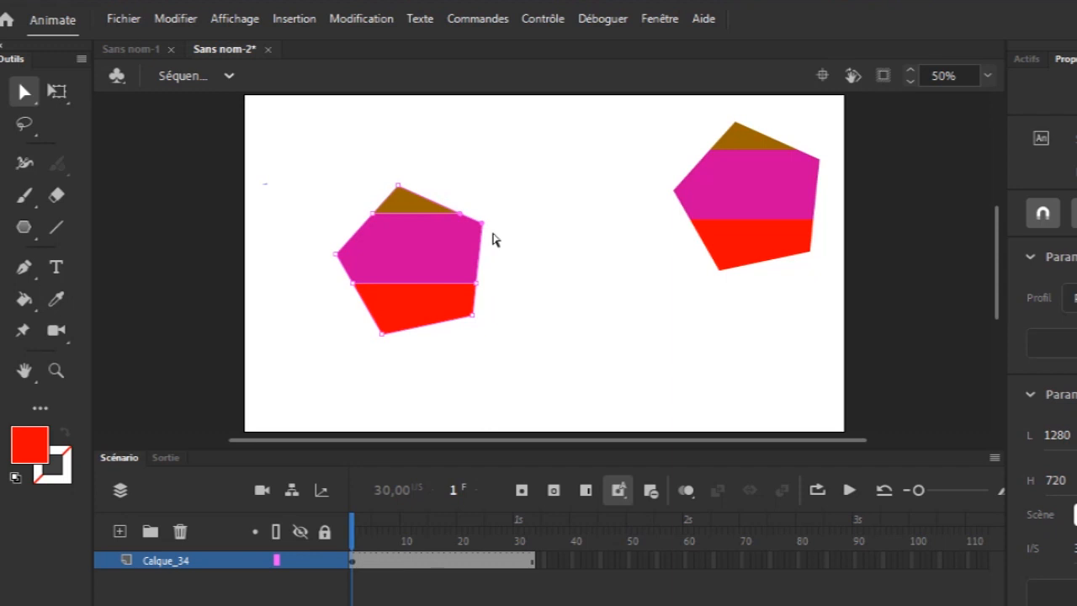
# - Undo and redo the last edits of the left pentagon, and clear its selection
pyautogui.hotkey('ctrl', 'z')
pyautogui.hotkey('ctrl', 'z')
pyautogui.hotkey('ctrl', 'y')
pyautogui.hotkey('ctrl', 'y')
pyautogui.click(350, 162)
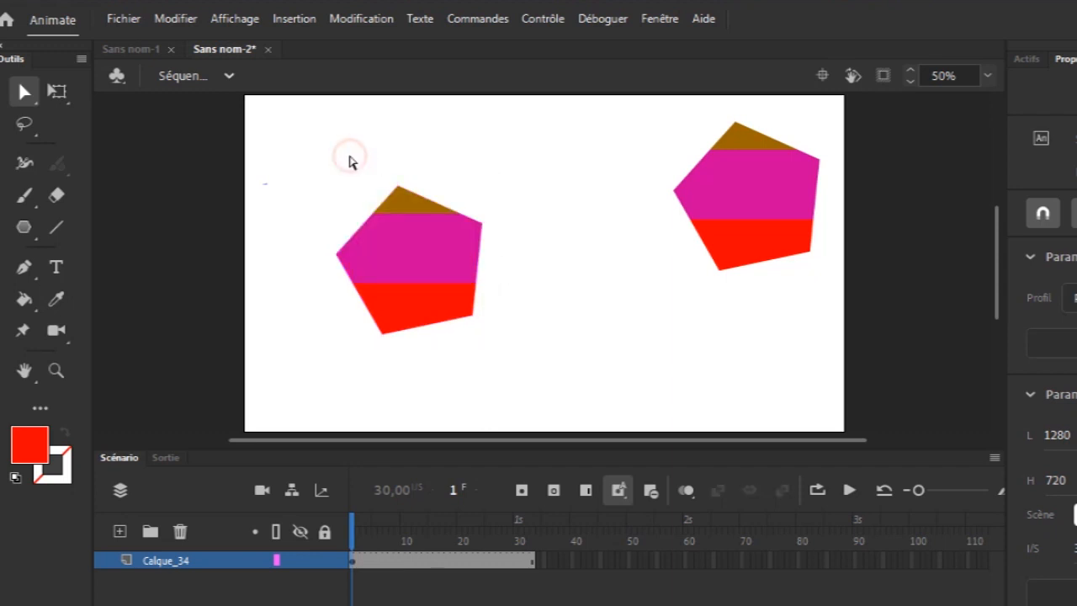
# - Remove the upper anchor points of the left pentagon and try pulling its right anchor point down and left
pyautogui.hotkey('ctrl', 'z')
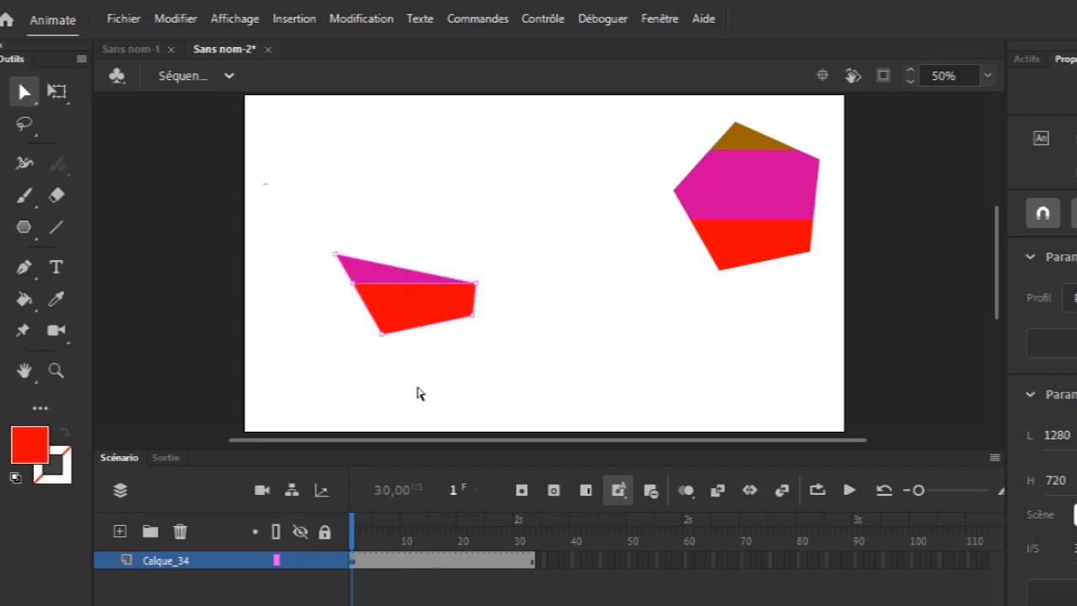
pyautogui.moveTo(477, 286); pyautogui.dragTo(301, 402)
pyautogui.hotkey('ctrl', 'z')
pyautogui.click(322, 379)
# - Stretch the remaining shape by pulling its right corner up and right, its left corner up and its lower-right corner outward
pyautogui.moveTo(481, 289); pyautogui.dragTo(556, 166)
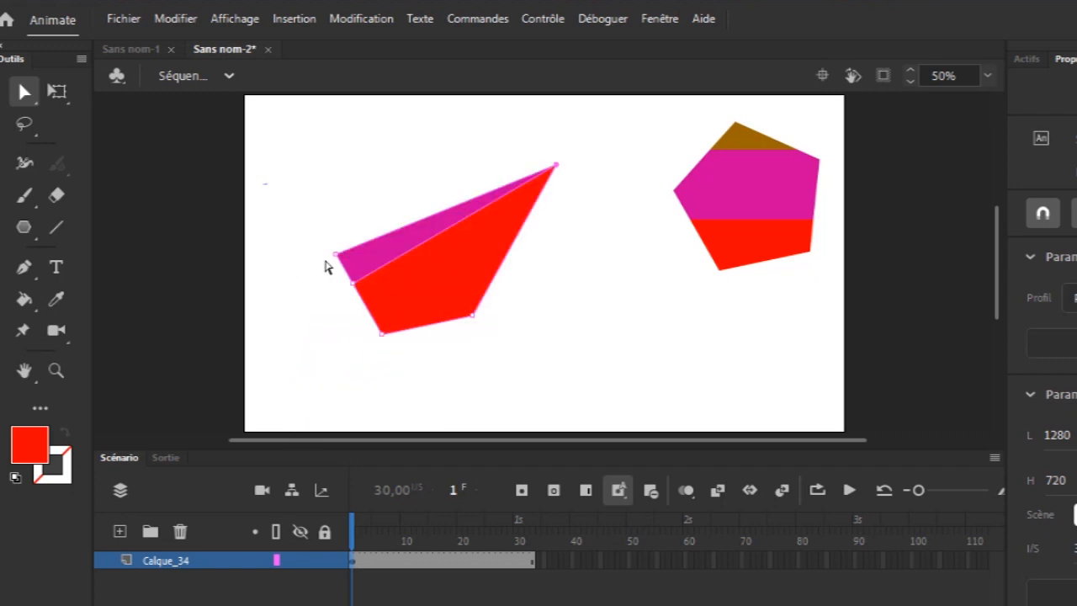
pyautogui.moveTo(335, 254); pyautogui.dragTo(303, 139)
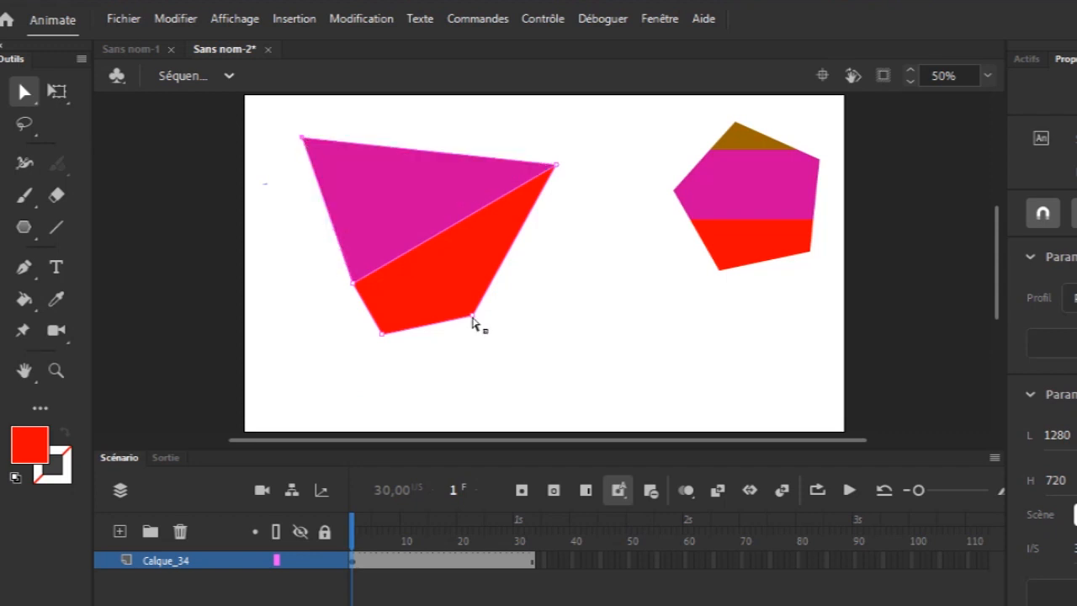
pyautogui.moveTo(473, 321); pyautogui.dragTo(623, 337)
# - Delete both shapes from the stage and draw a red rectangle without a stroke in the middle with the Rectangle tool
pyautogui.moveTo(284, 135); pyautogui.dragTo(793, 303)
pyautogui.press('Delete')
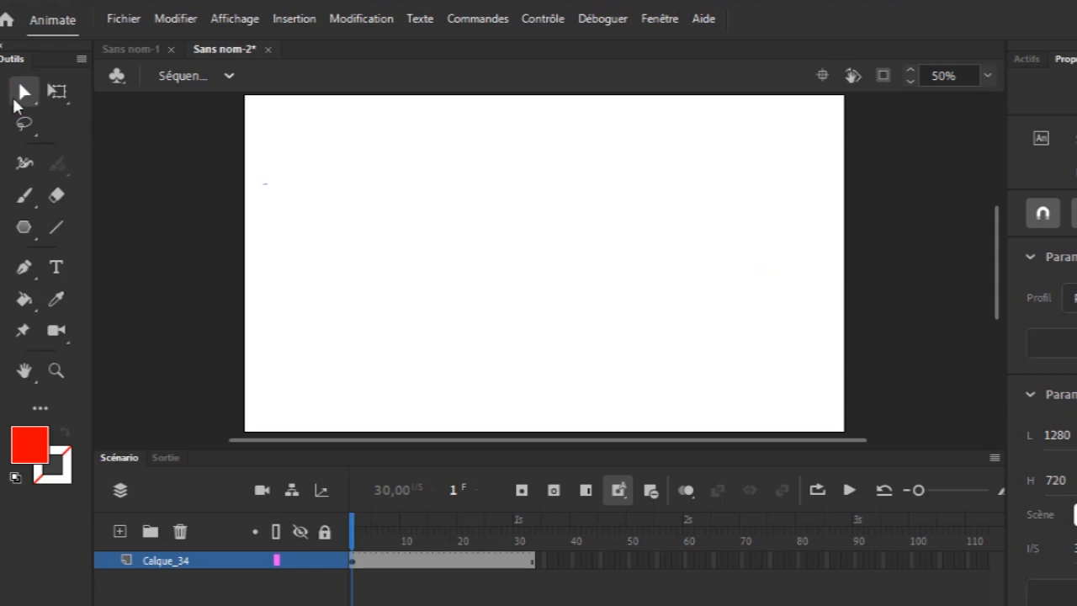
pyautogui.click(22, 229)
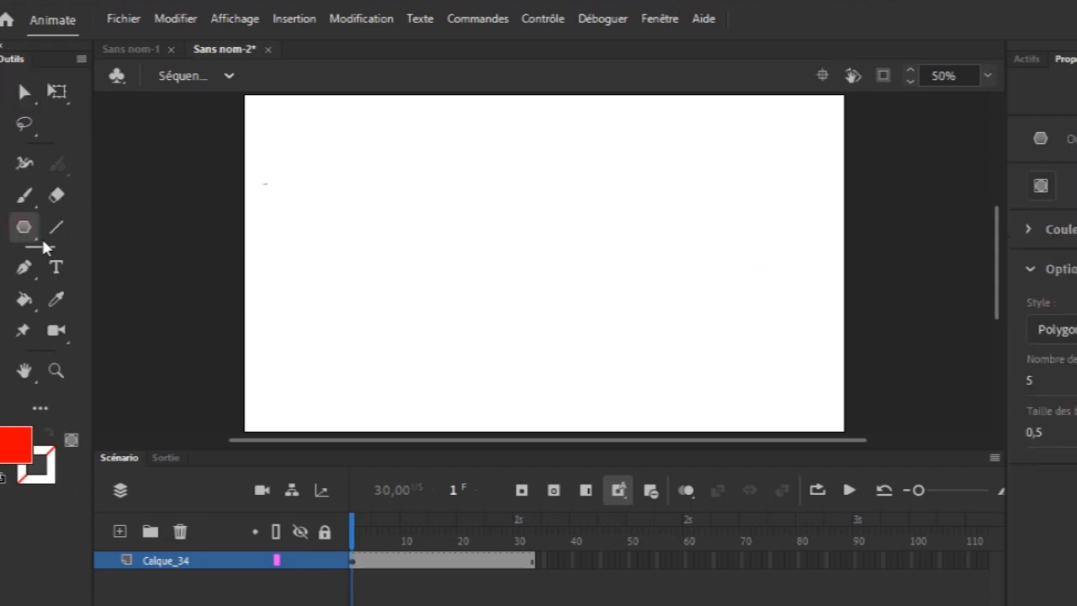
pyautogui.click(25, 230)
pyautogui.press('Escape')
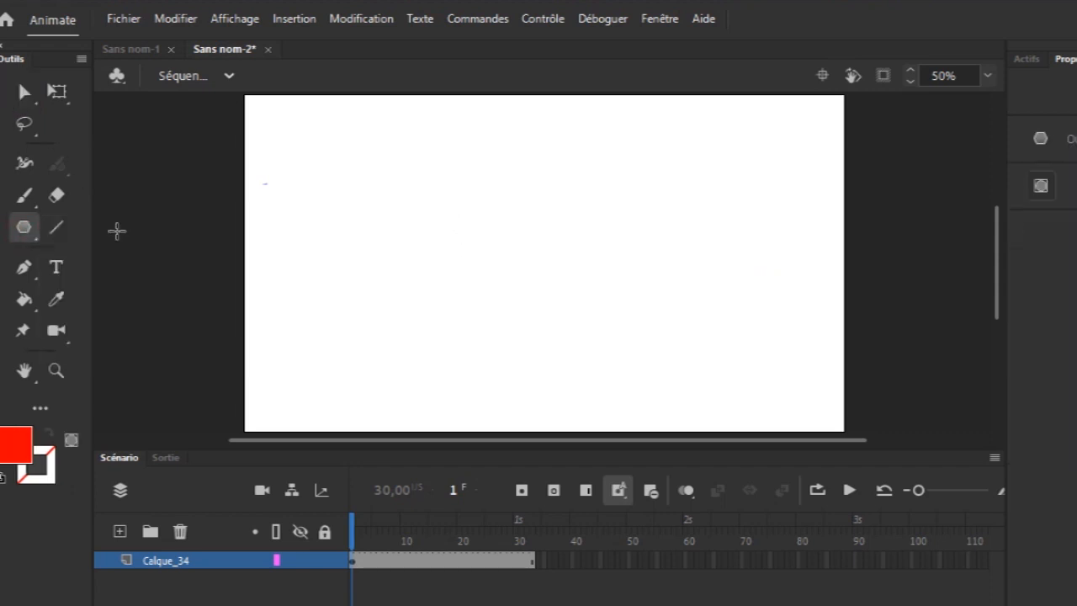
pyautogui.moveTo(399, 202)
pyautogui.mouseDown()
pyautogui.moveTo(547, 298)
pyautogui.moveTo(714, 348)
pyautogui.mouseUp()
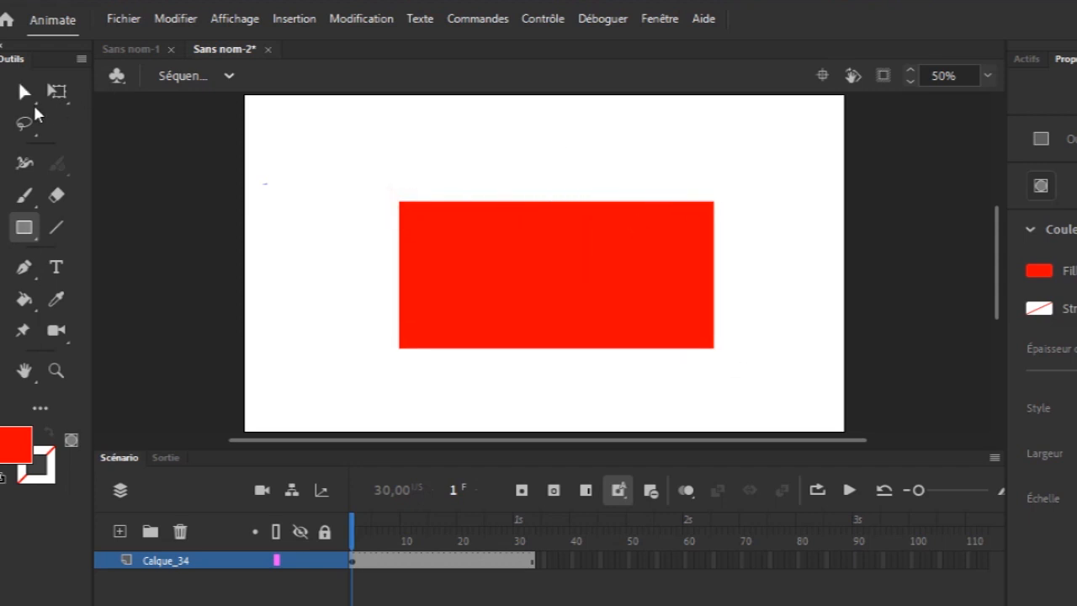
# - With the Subselection tool, pull the rectangle's upper-right corner inward and move the shape slightly up and right
pyautogui.click(25, 90)
pyautogui.moveTo(360, 185); pyautogui.dragTo(770, 370)
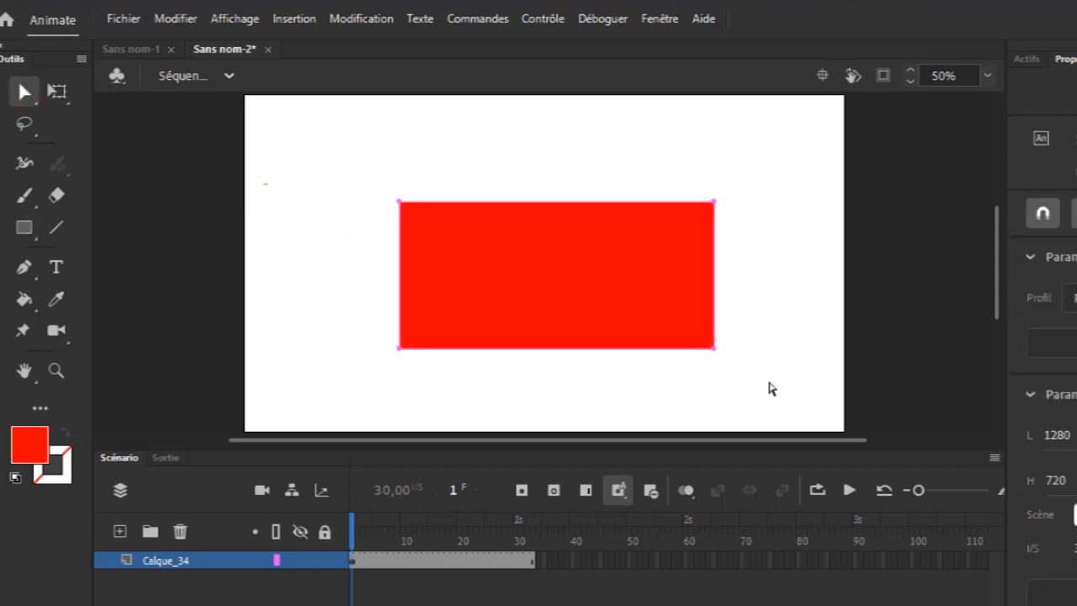
pyautogui.moveTo(717, 205); pyautogui.dragTo(517, 278)
pyautogui.moveTo(580, 206); pyautogui.dragTo(615, 235)
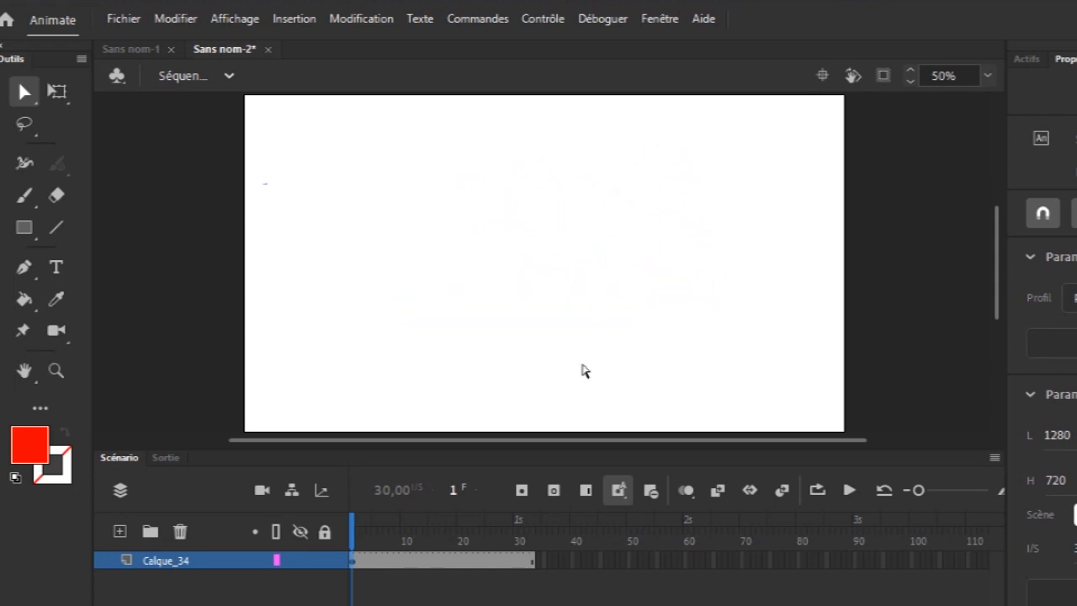
pyautogui.hotkey('ctrl', 'z')
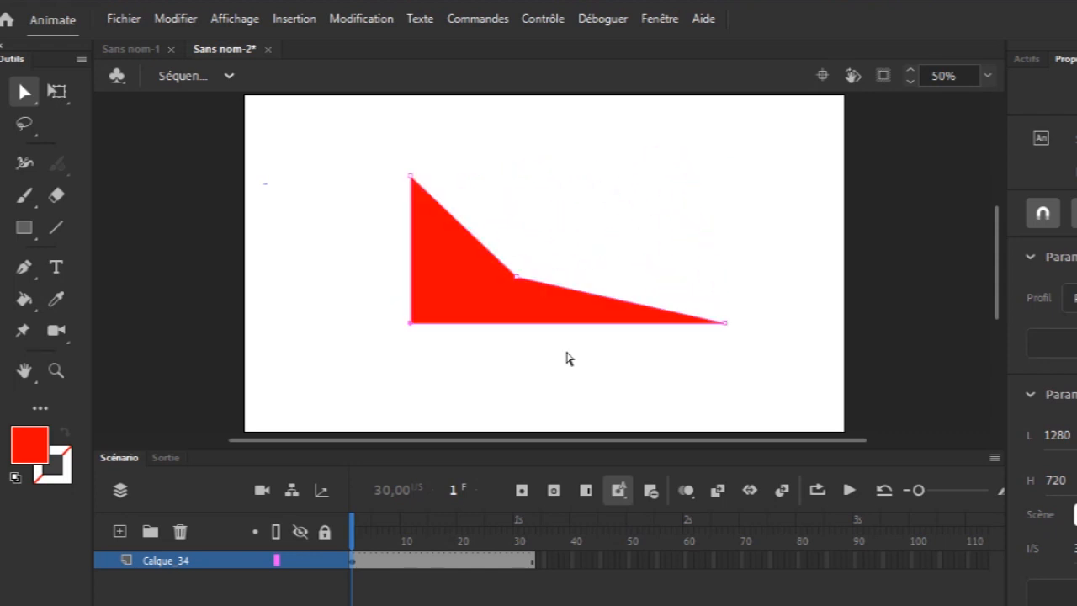
# - Pull the shape's lower-left corner outward and its upper-left corner down, and delete the whole shape
pyautogui.moveTo(516, 278); pyautogui.dragTo(608, 222)
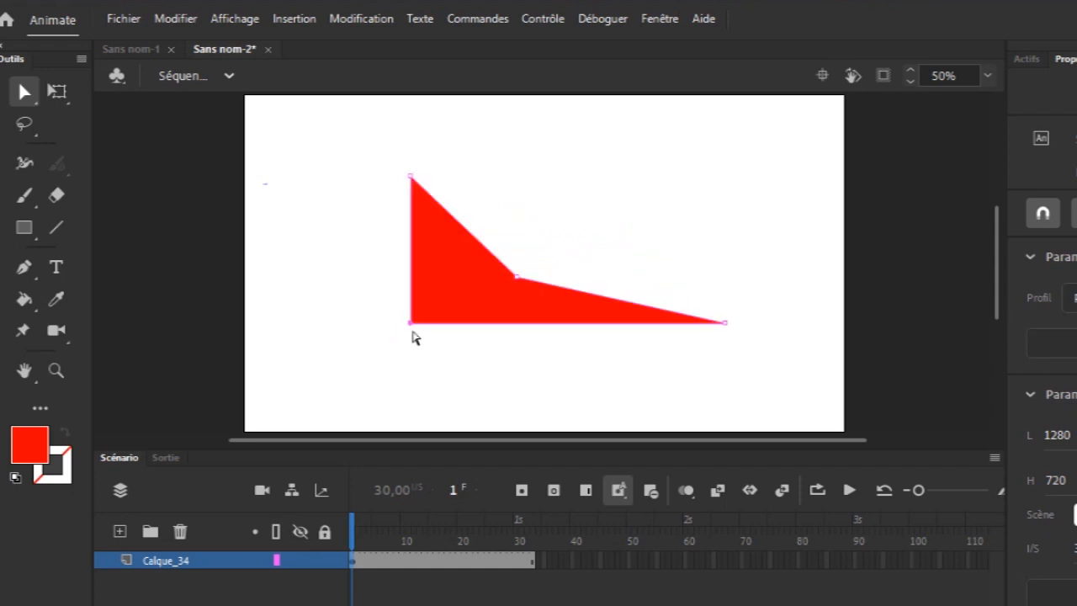
pyautogui.moveTo(411, 324); pyautogui.dragTo(291, 368)
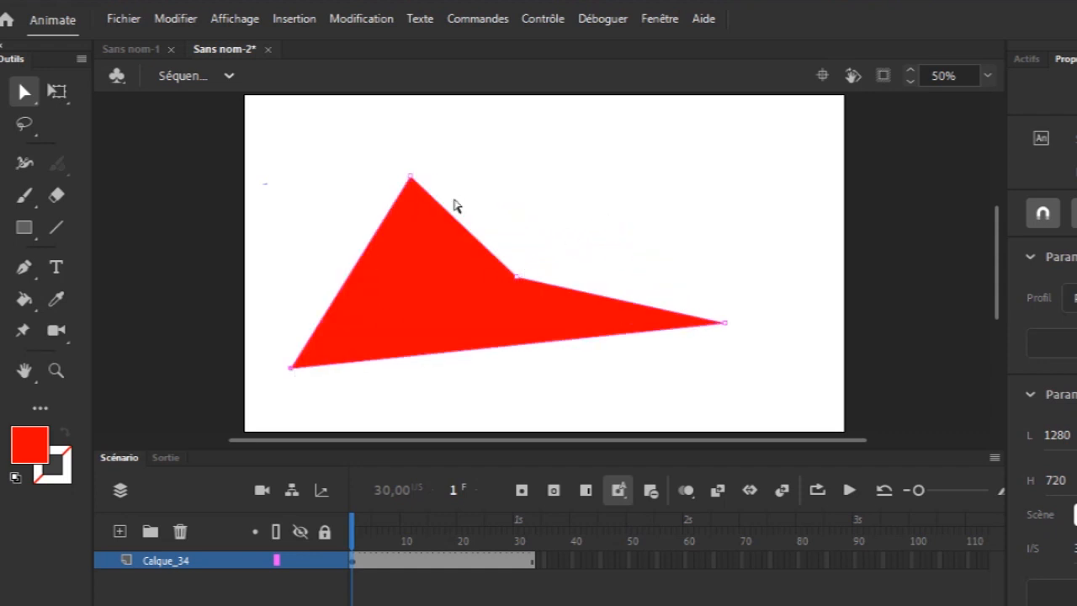
pyautogui.moveTo(410, 179); pyautogui.dragTo(426, 300)
pyautogui.moveTo(256, 212); pyautogui.dragTo(800, 446)
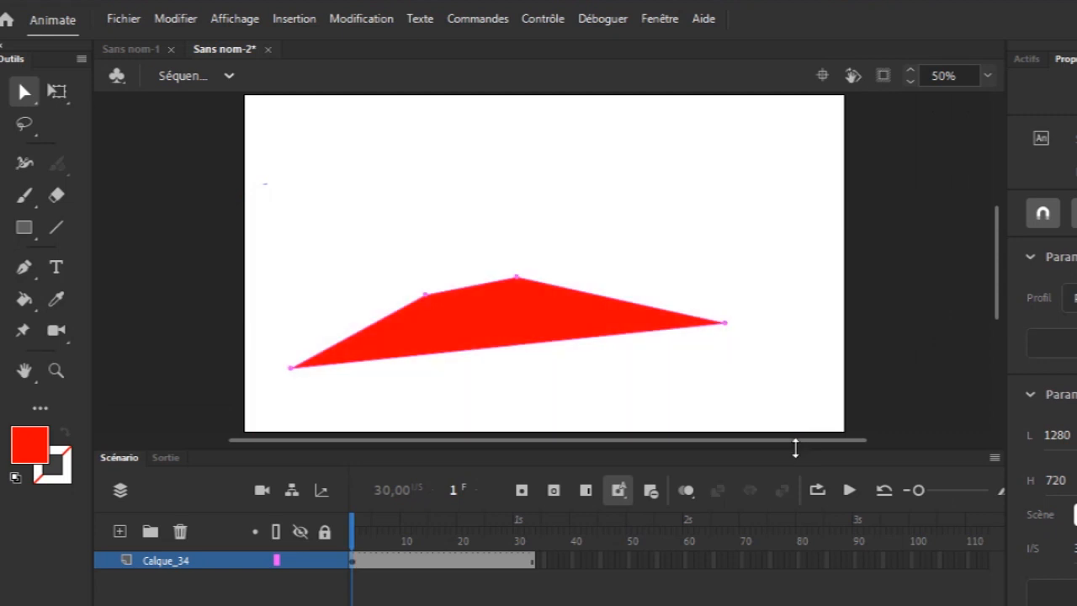
pyautogui.press('Delete')
# - Draw a wide red rectangle without a stroke on the empty stage, and delete it again
pyautogui.click(24, 227)
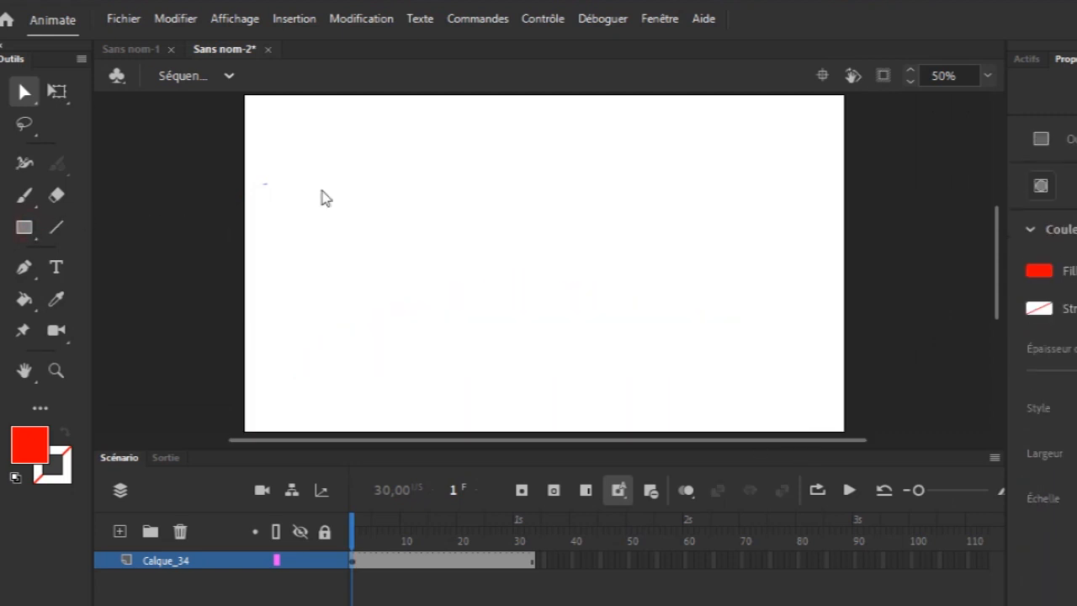
pyautogui.moveTo(407, 195); pyautogui.dragTo(712, 288)
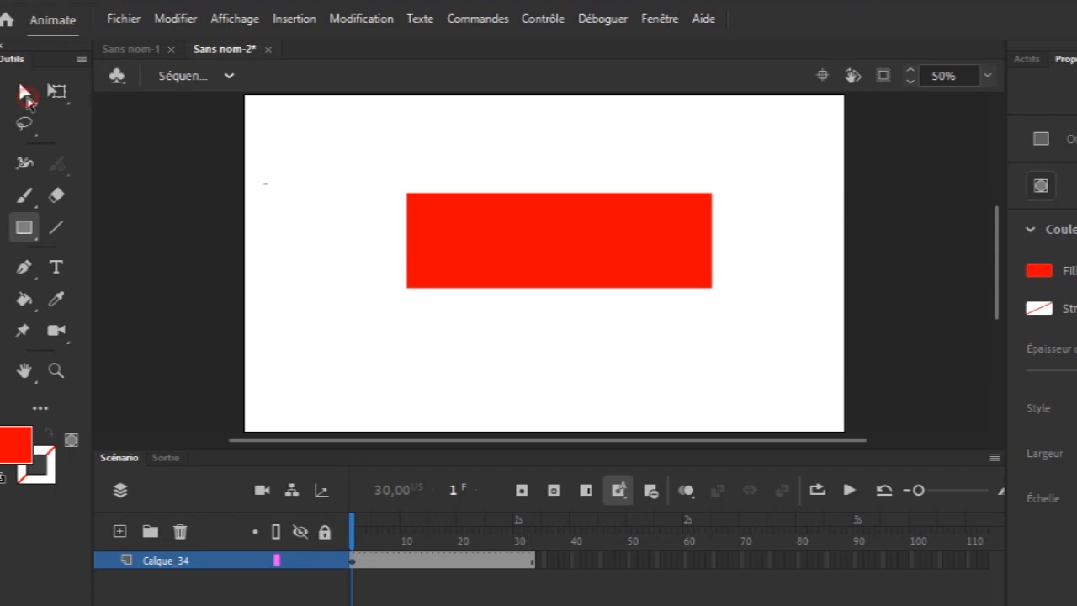
pyautogui.click(25, 92)
pyautogui.moveTo(396, 178); pyautogui.dragTo(803, 365)
pyautogui.press('Delete')
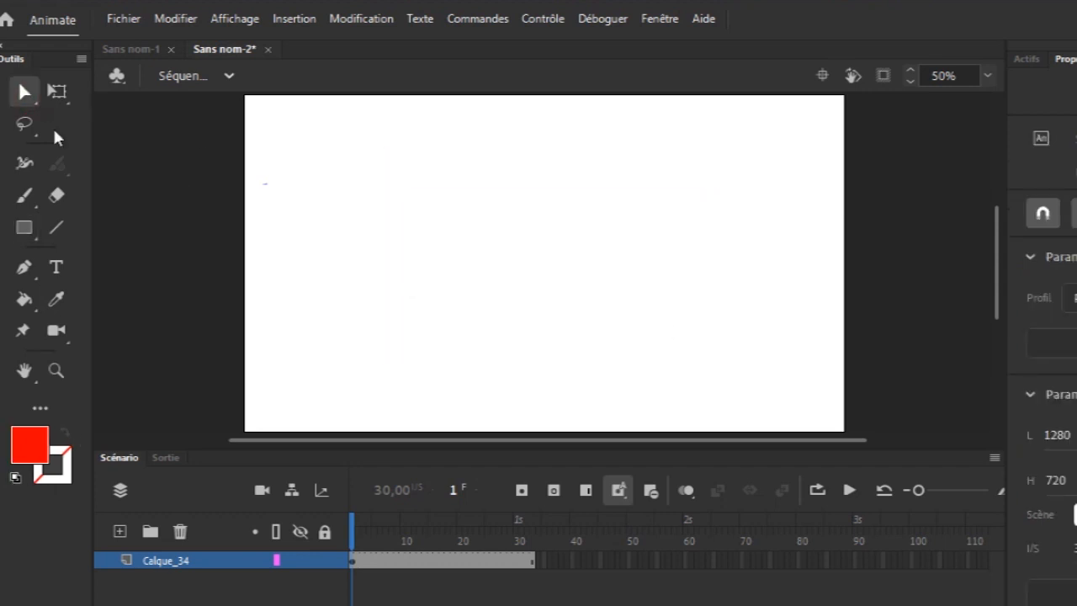
# - Set the Rectangle tool's stroke to yellow #FFFF00 and draw a red rectangle about 737 by 333 px on the stage
pyautogui.click(23, 227)
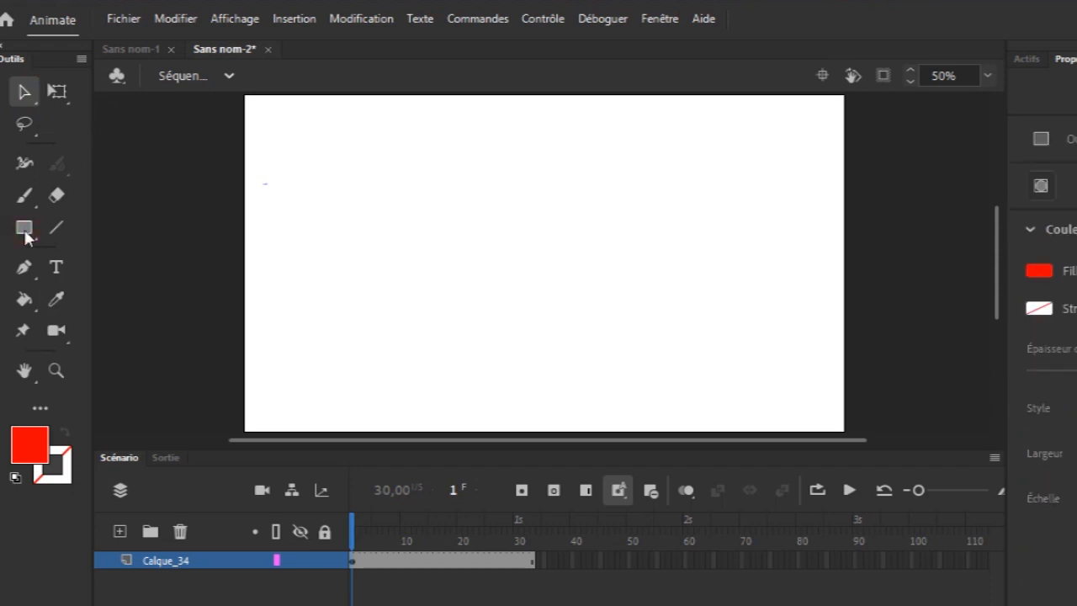
pyautogui.click(1039, 308)
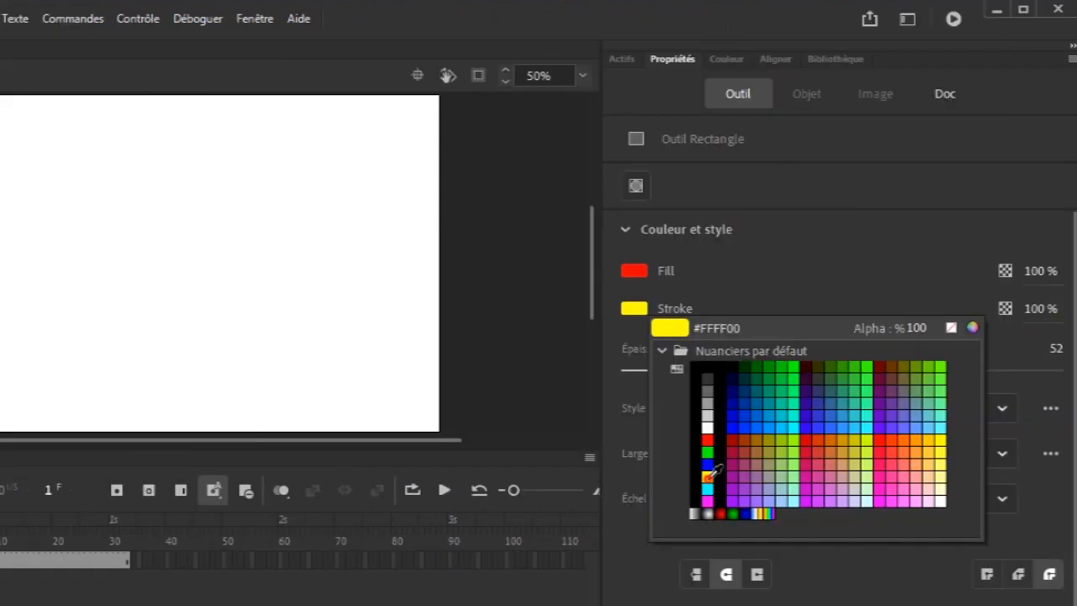
pyautogui.click(1076, 483)
pyautogui.moveTo(22, 186)
pyautogui.mouseDown()
pyautogui.moveTo(263, 275)
pyautogui.moveTo(366, 342)
pyautogui.mouseUp()
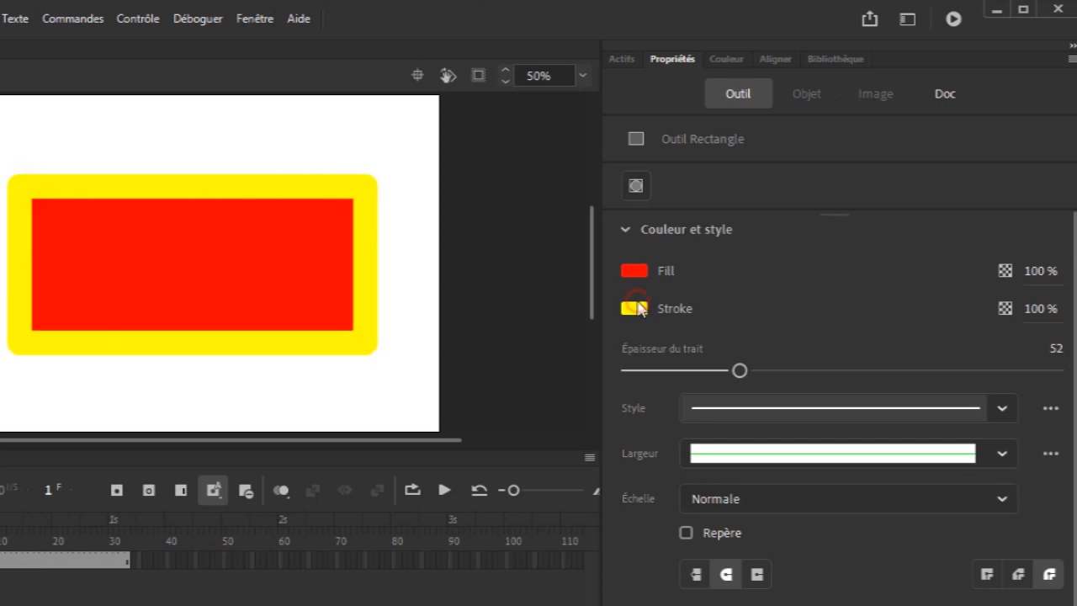
# - Set the tool's stroke colour to dark grey, and select the whole drawn rectangle and change its stroke to medium grey
pyautogui.click(636, 309)
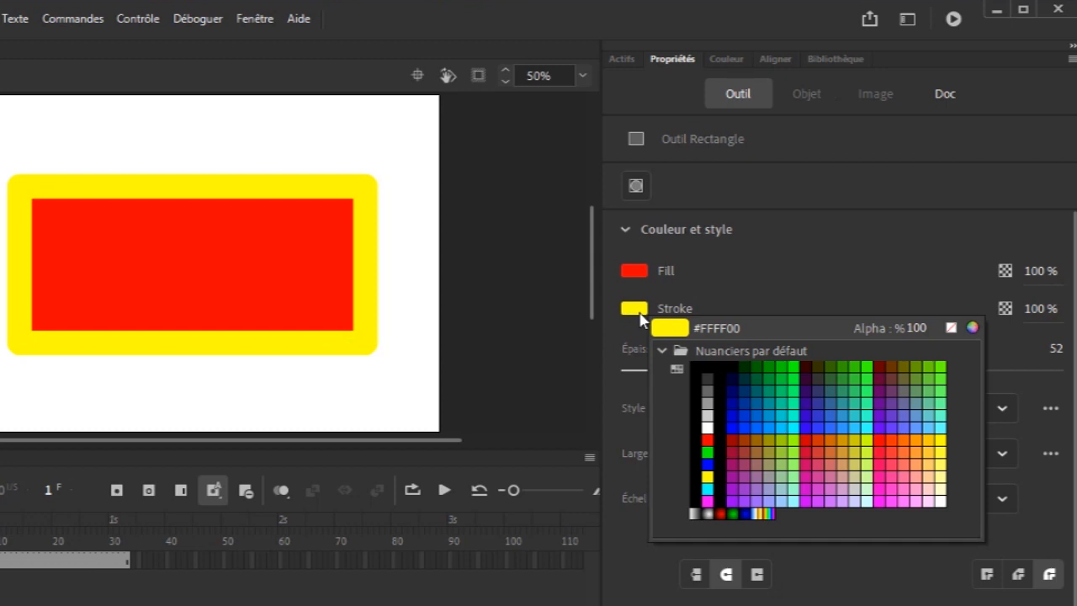
pyautogui.click(709, 376)
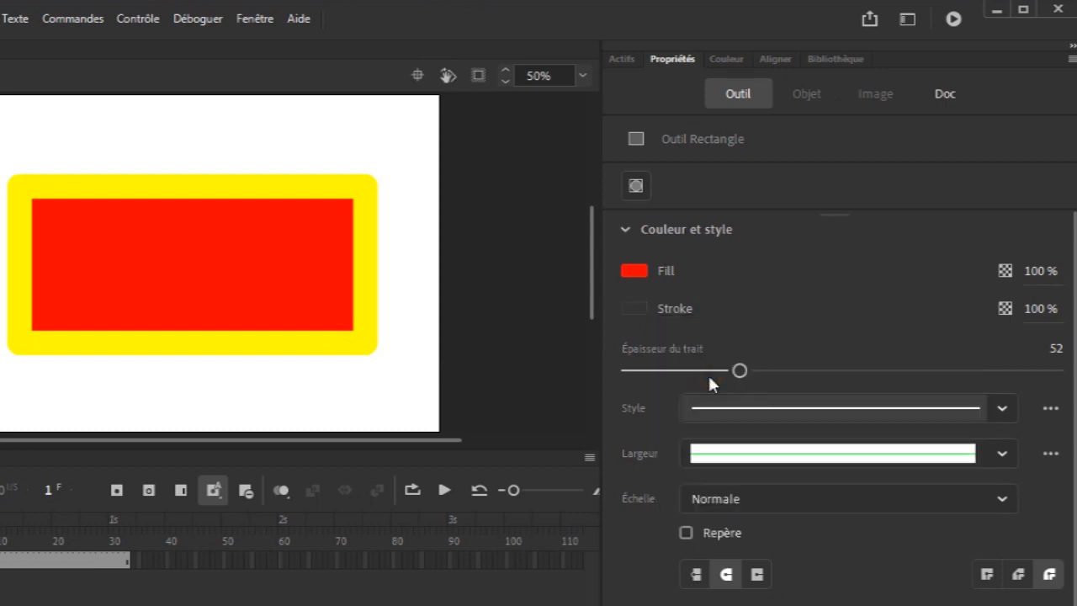
pyautogui.press('v')
pyautogui.moveTo(2, 160); pyautogui.dragTo(412, 382)
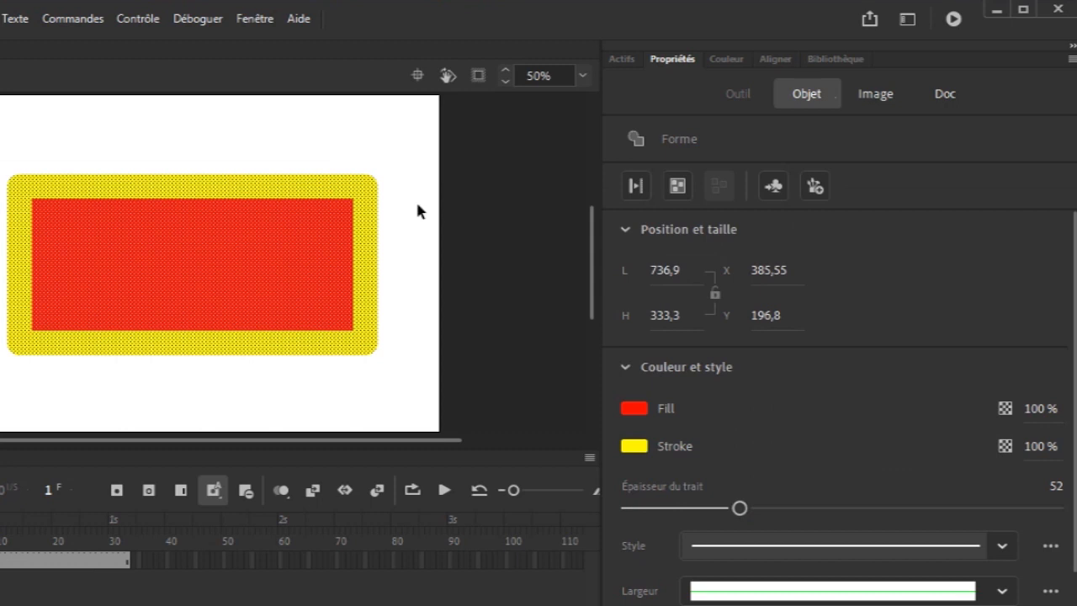
pyautogui.click(634, 448)
pyautogui.click(707, 521)
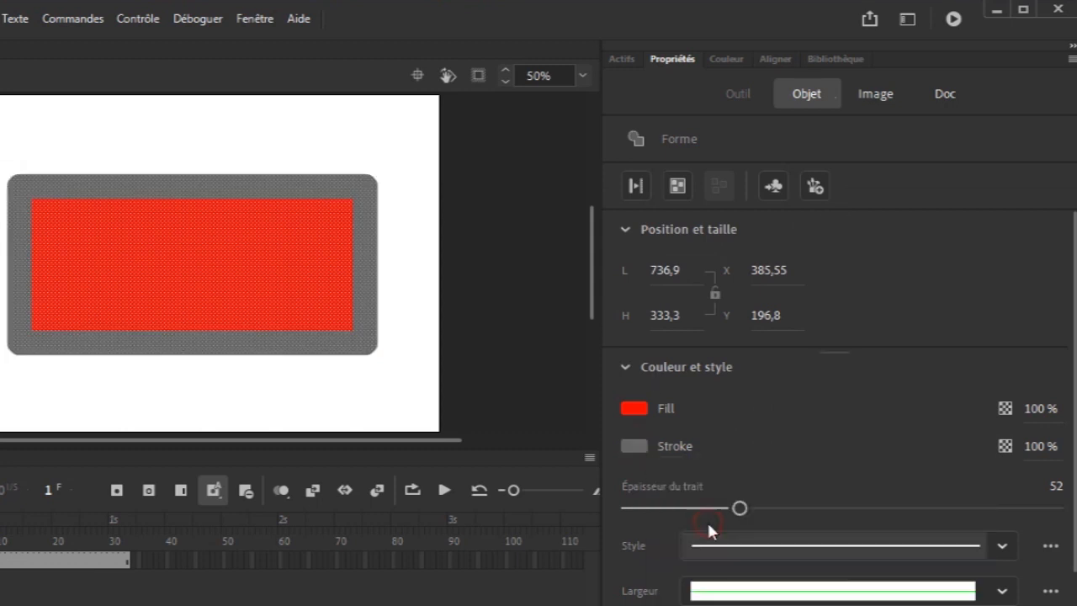
# - Change the selected rectangle's fill to dark grey #333333, and finally remove the fill altogether
pyautogui.click(635, 409)
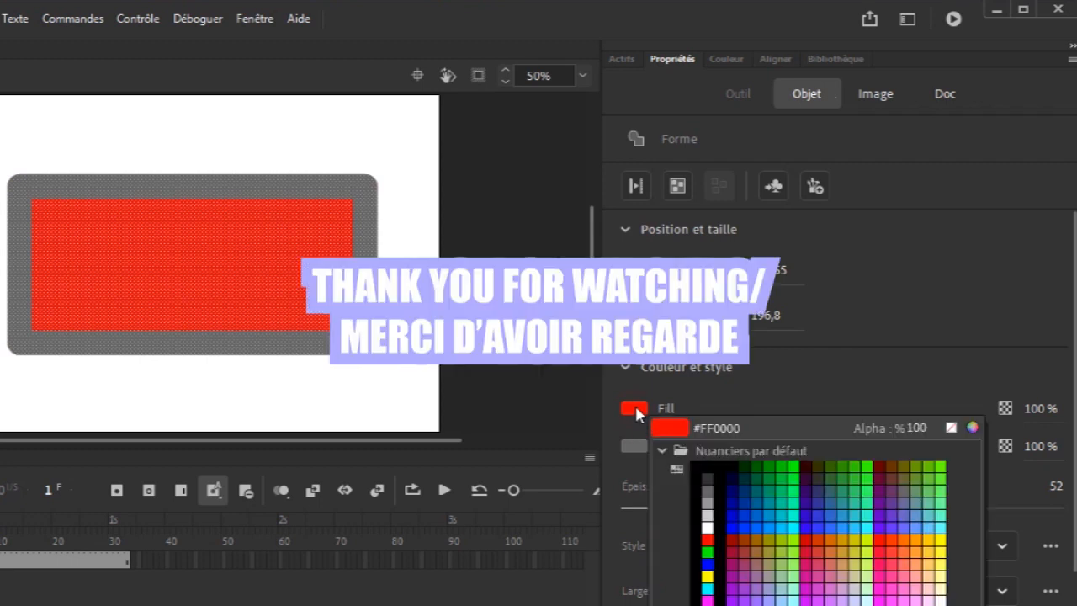
pyautogui.click(711, 389)
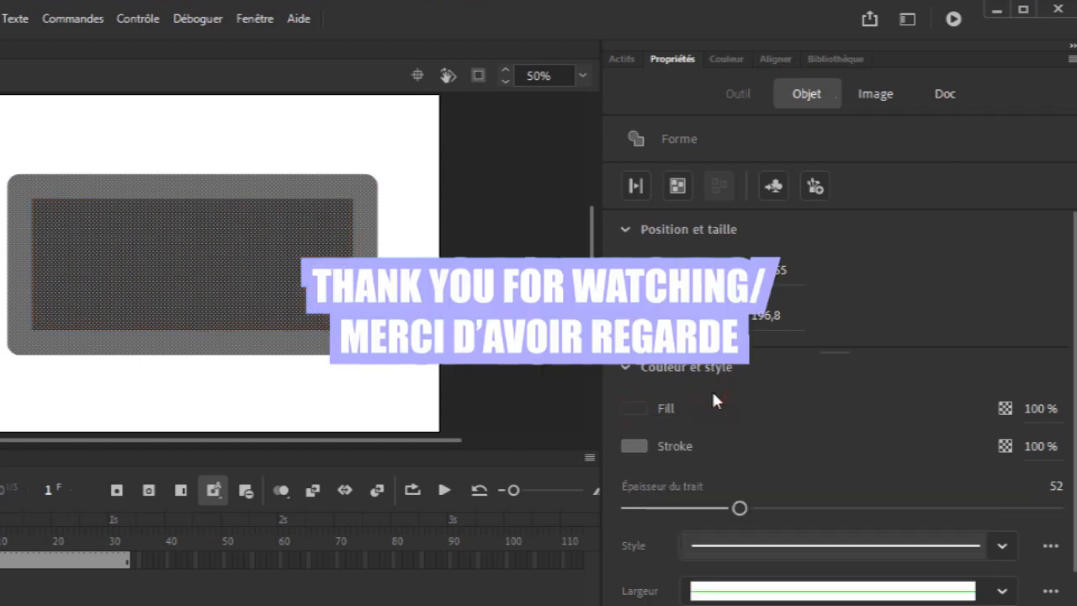
pyautogui.click(635, 409)
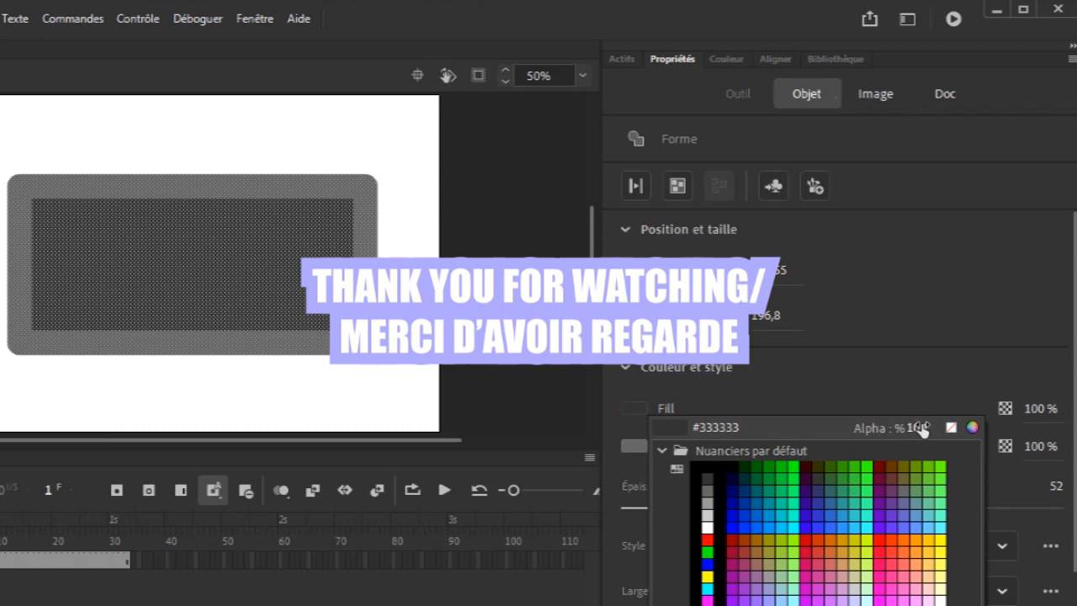
pyautogui.click(951, 427)
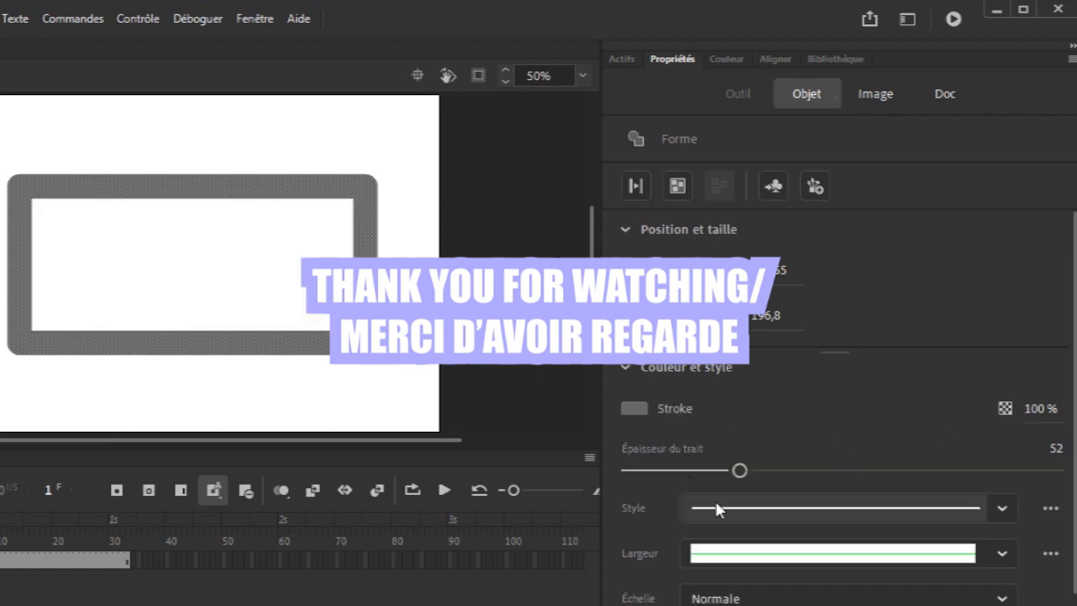
# - Try the dashed stroke style on the rectangle, switch to the speckled style and raise the stroke thickness to 123
pyautogui.click(1002, 509)
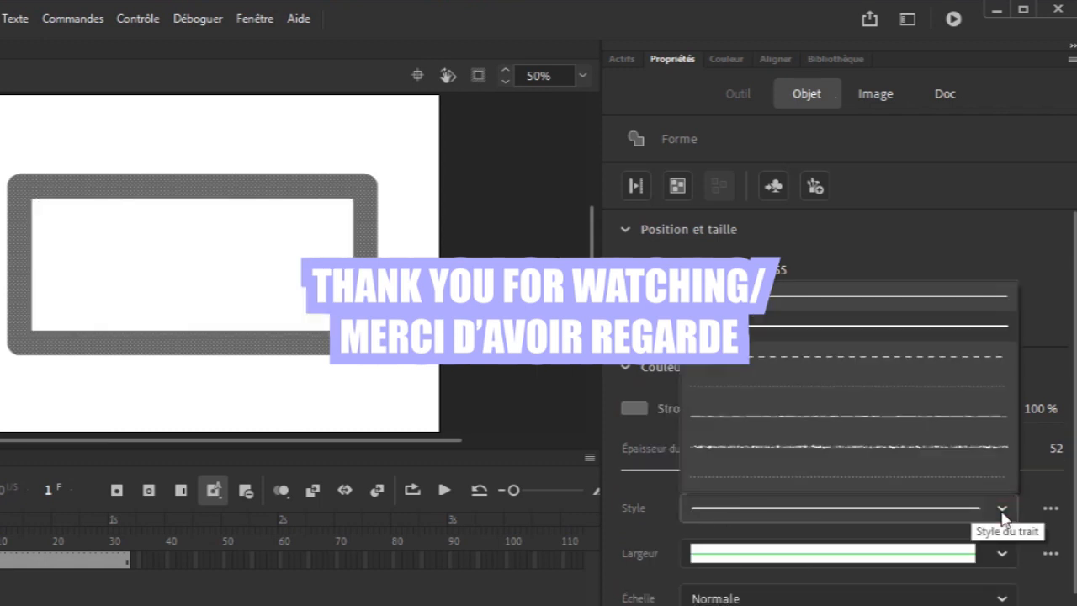
pyautogui.click(848, 362)
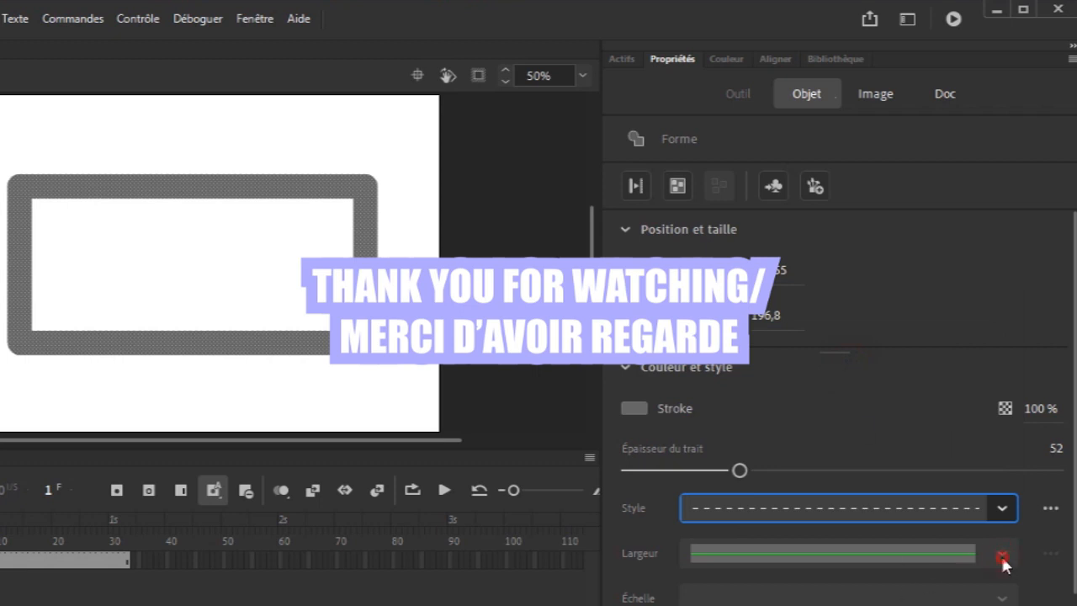
pyautogui.click(1001, 517)
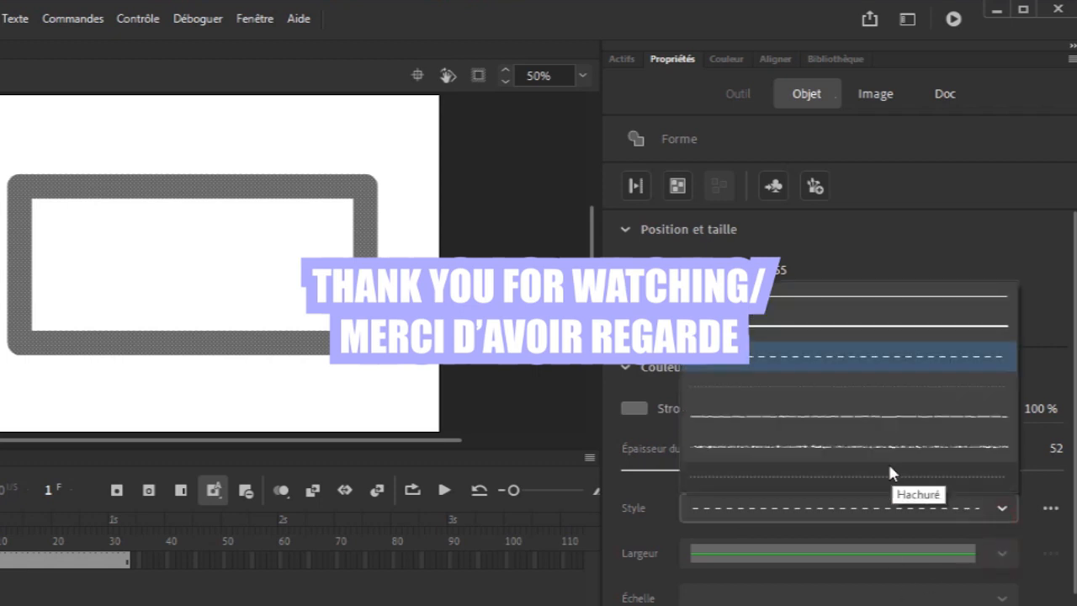
pyautogui.click(837, 446)
pyautogui.click(837, 474)
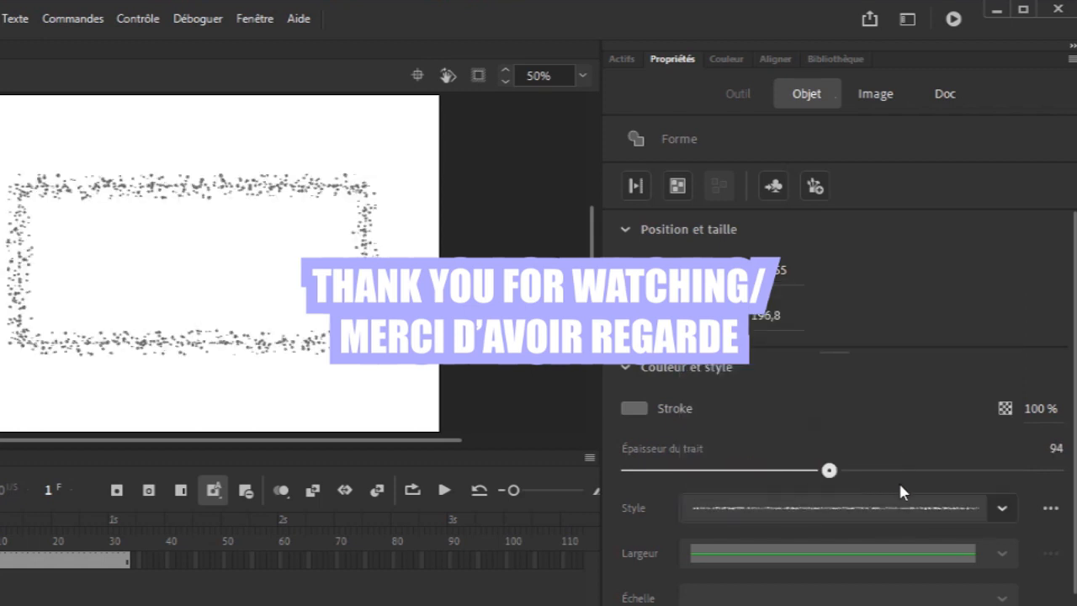
pyautogui.click(895, 473)
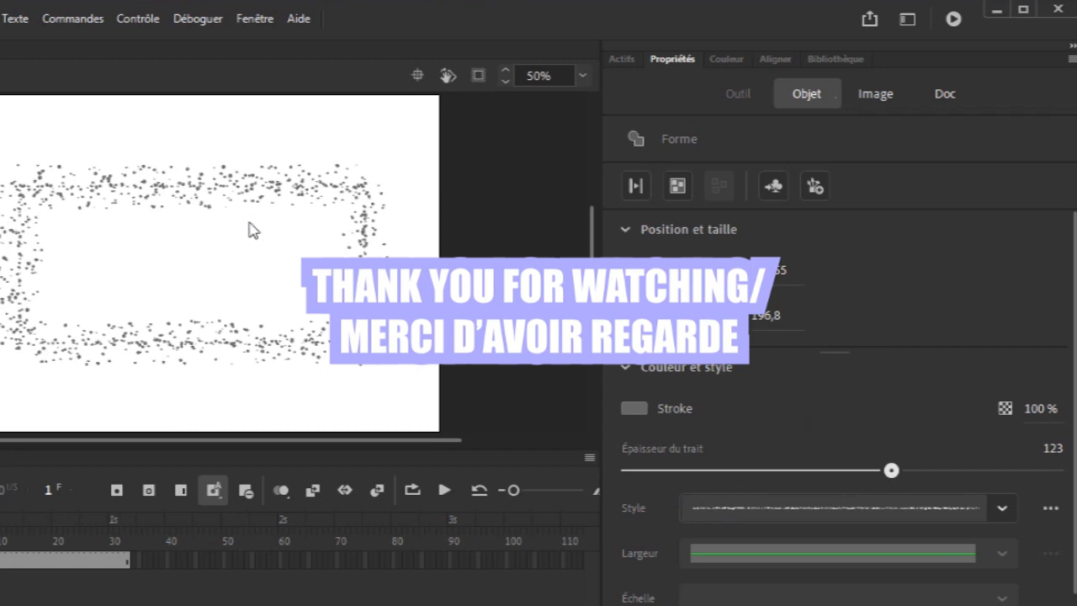